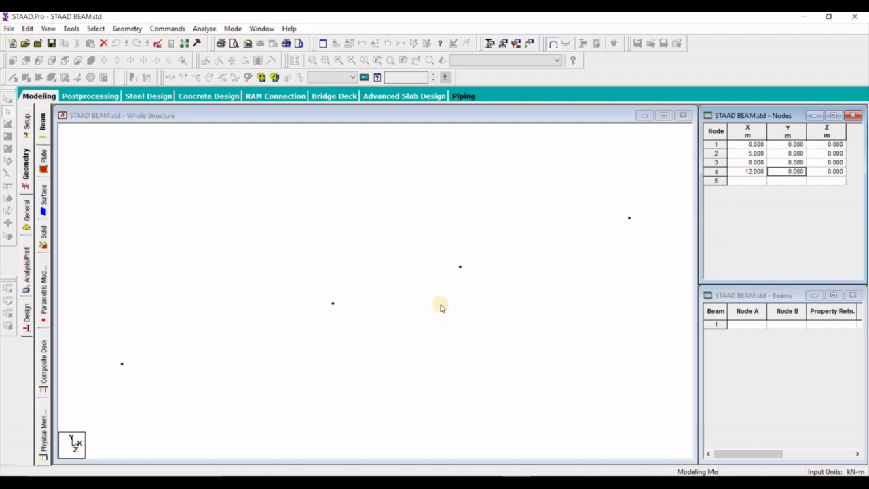
- In the front (+Z) view, draw the beam from node 1 to node 2 with Add Beams
{"action": "left_click", "coordinate": [153, 267]}
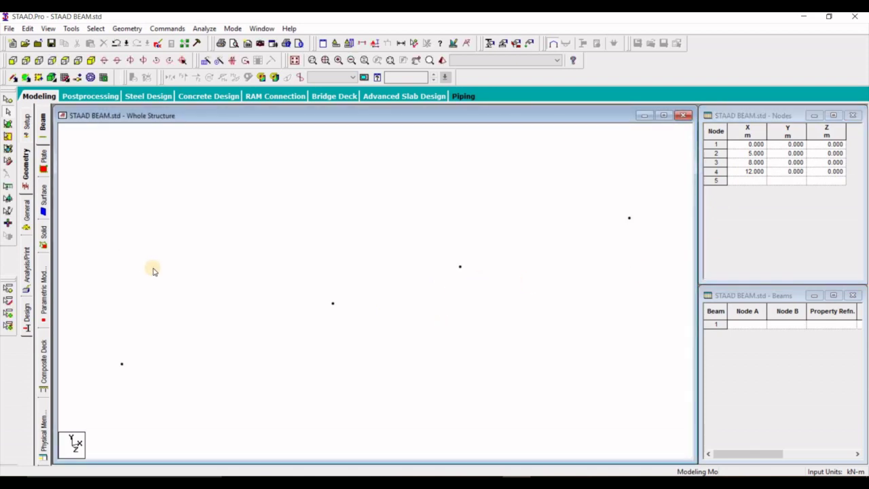
{"action": "left_click", "coordinate": [13, 61]}
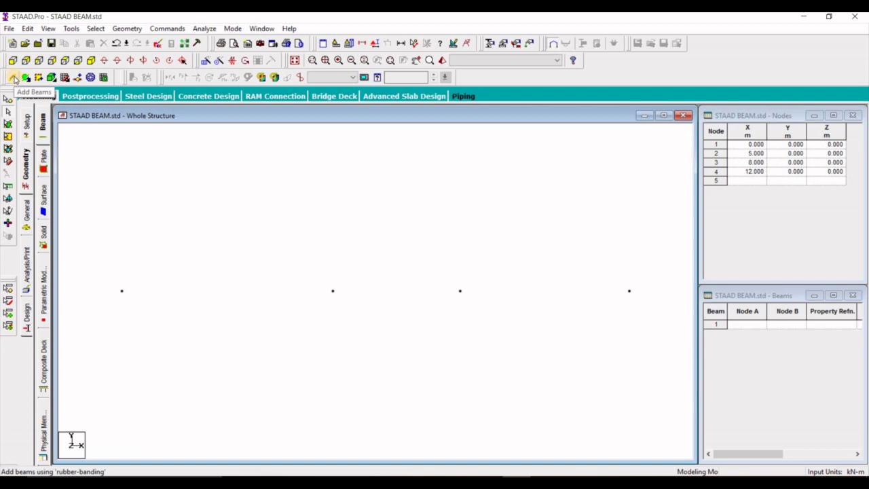
{"action": "left_click", "coordinate": [13, 79]}
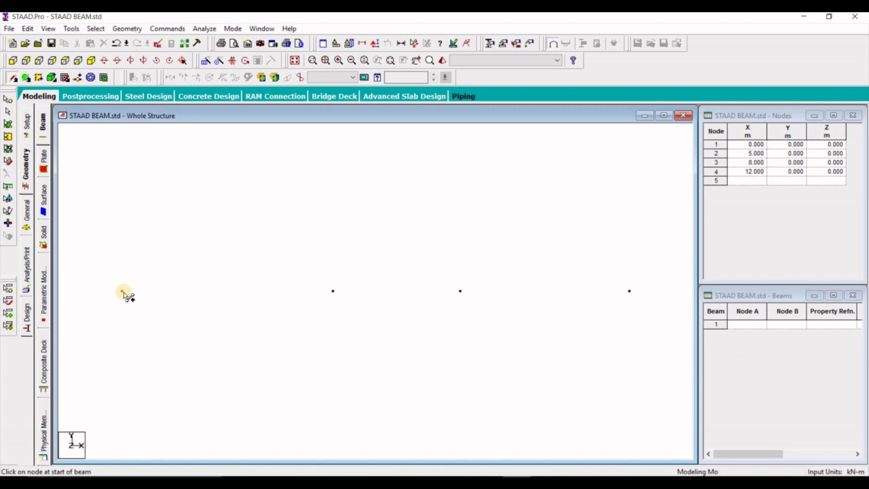
{"action": "mouse_move", "coordinate": [124, 292]}
{"action": "left_mouse_down"}
{"action": "mouse_move", "coordinate": [325, 283]}
{"action": "mouse_move", "coordinate": [333, 292]}
{"action": "mouse_move", "coordinate": [417, 273]}
{"action": "mouse_move", "coordinate": [466, 295]}
{"action": "mouse_move", "coordinate": [601, 248]}
{"action": "mouse_move", "coordinate": [629, 292]}
{"action": "left_mouse_up"}
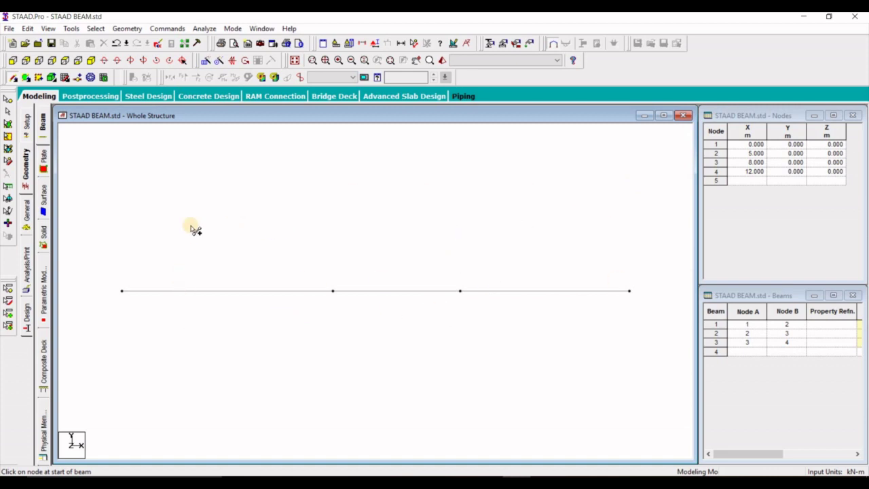
- Create pinned Support 2 restraining FX, FY and FZ, and select it for assignment
{"action": "left_click", "coordinate": [25, 207]}
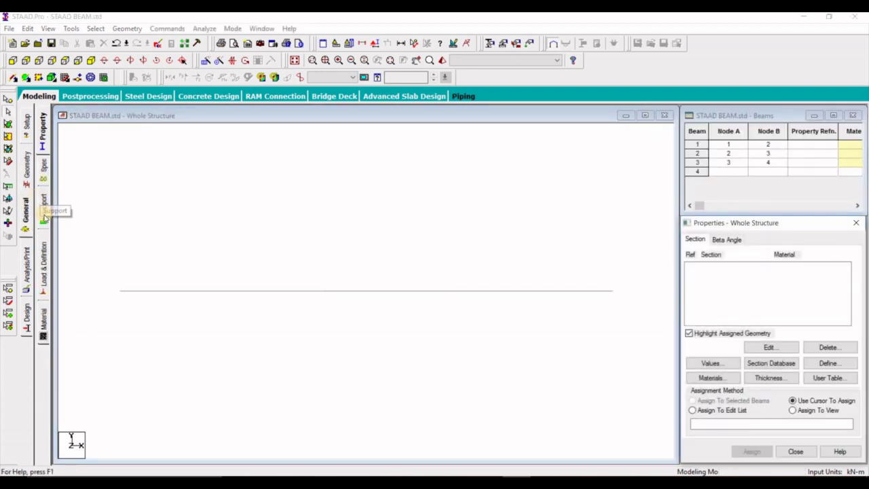
{"action": "left_click", "coordinate": [44, 216]}
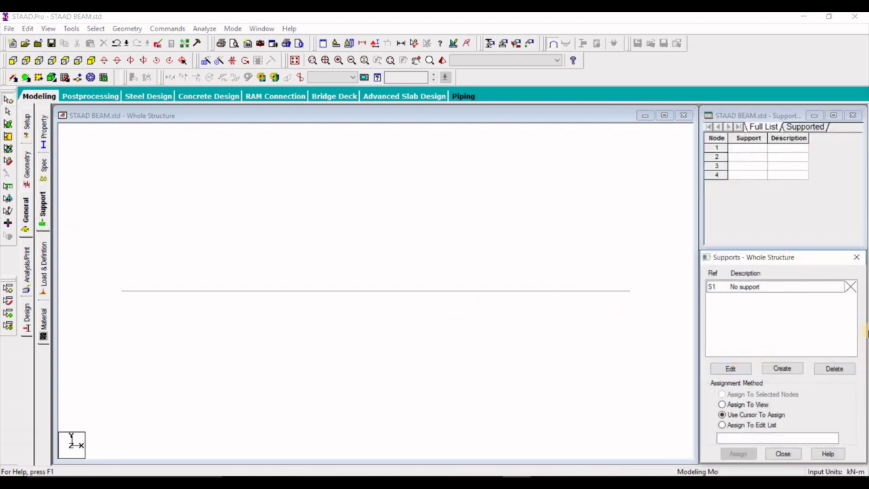
{"action": "left_click", "coordinate": [792, 370]}
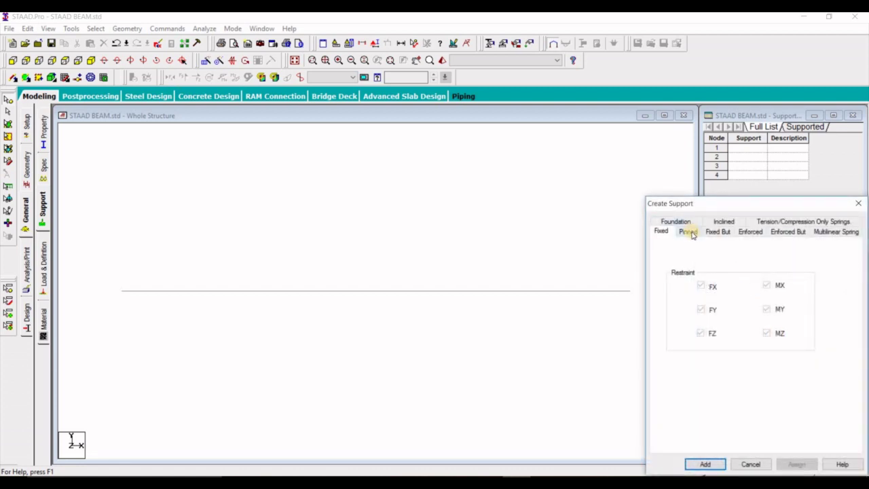
{"action": "left_click", "coordinate": [687, 231]}
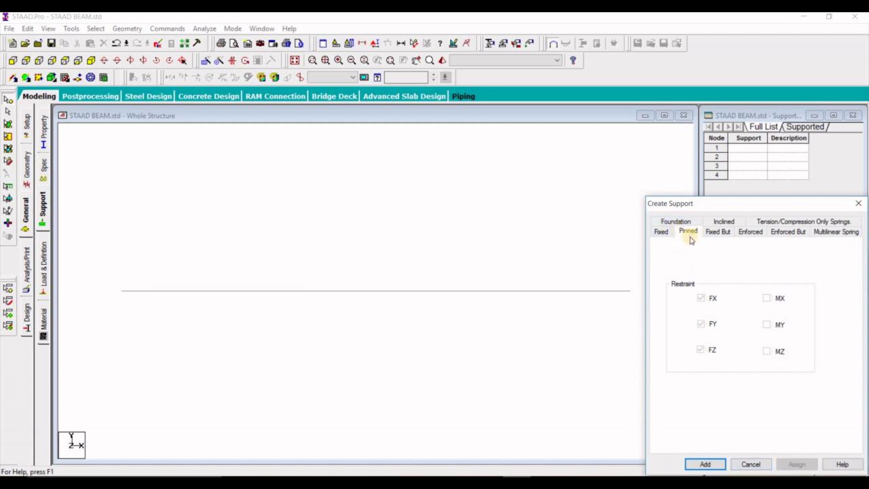
{"action": "left_click", "coordinate": [706, 464]}
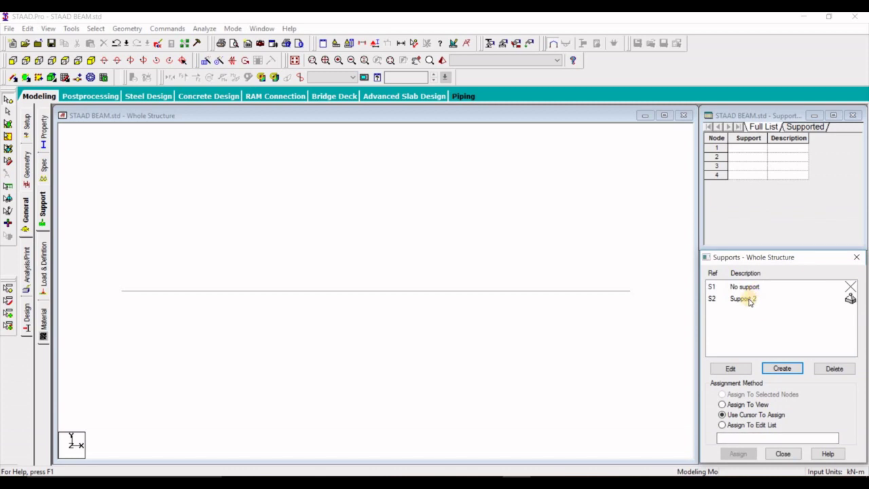
{"action": "left_click", "coordinate": [750, 302]}
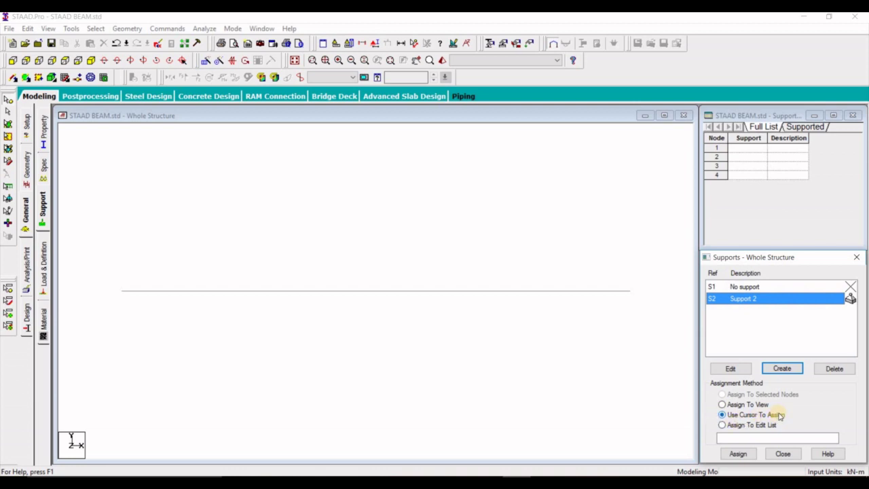
- Box-select nodes 1 to 4 and assign Support 2 to them, accepting the save prompt
{"action": "left_click", "coordinate": [8, 100]}
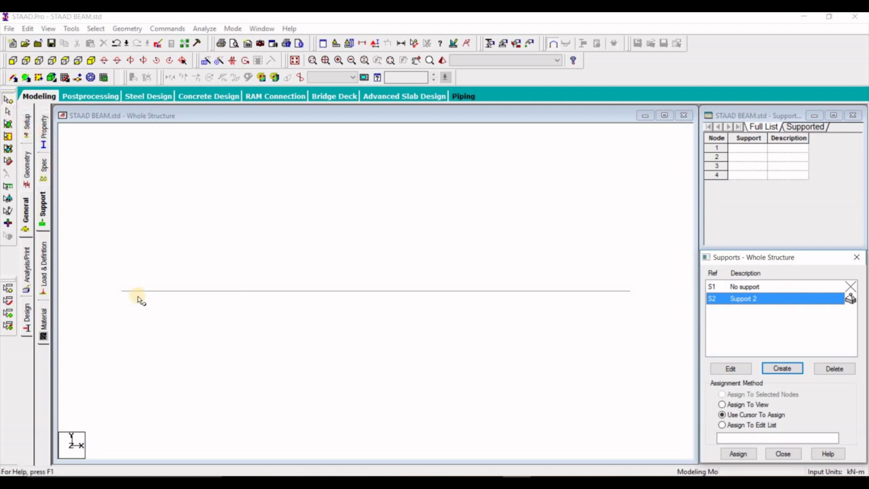
{"action": "left_click_drag", "start_coordinate": [111, 258], "coordinate": [651, 340]}
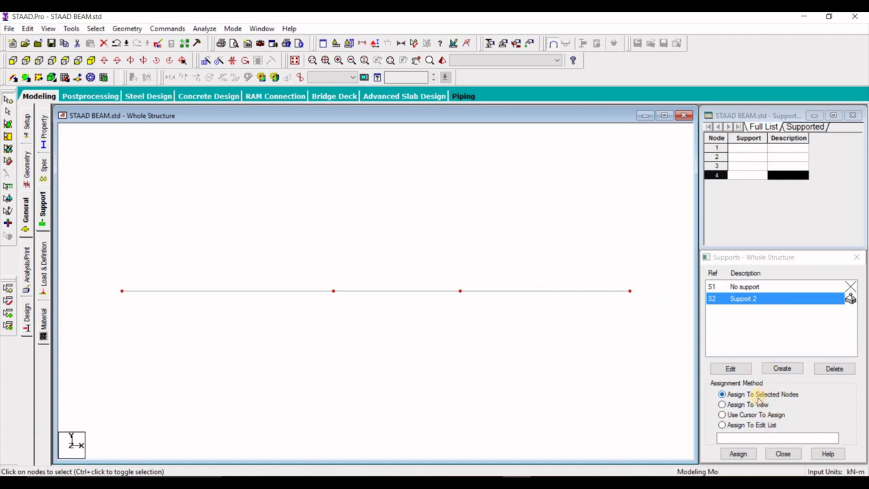
{"action": "left_click", "coordinate": [738, 453]}
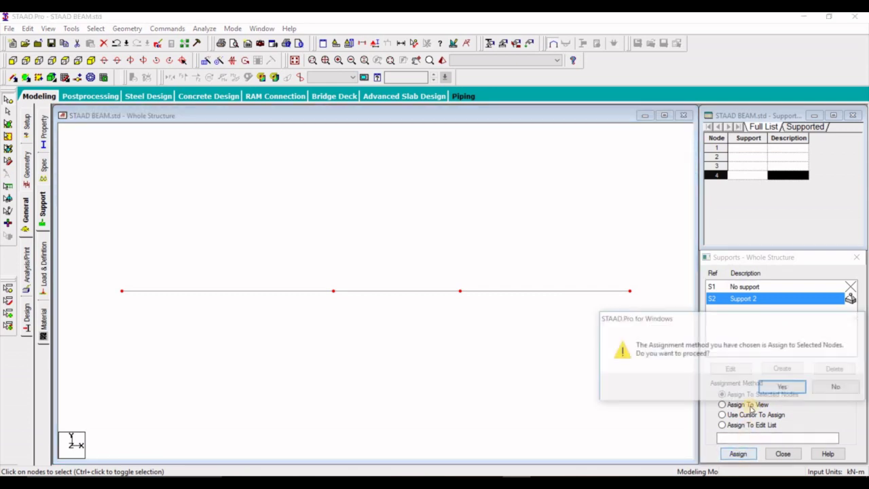
{"action": "left_click", "coordinate": [778, 387]}
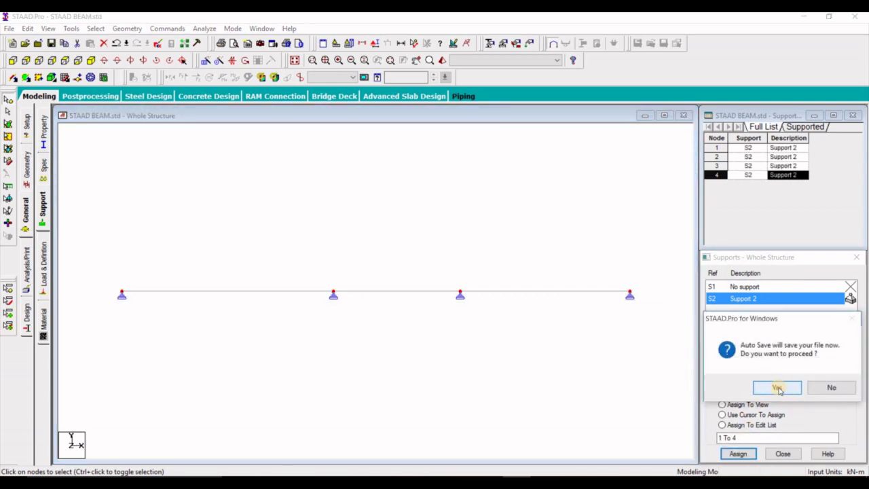
{"action": "left_click", "coordinate": [778, 387]}
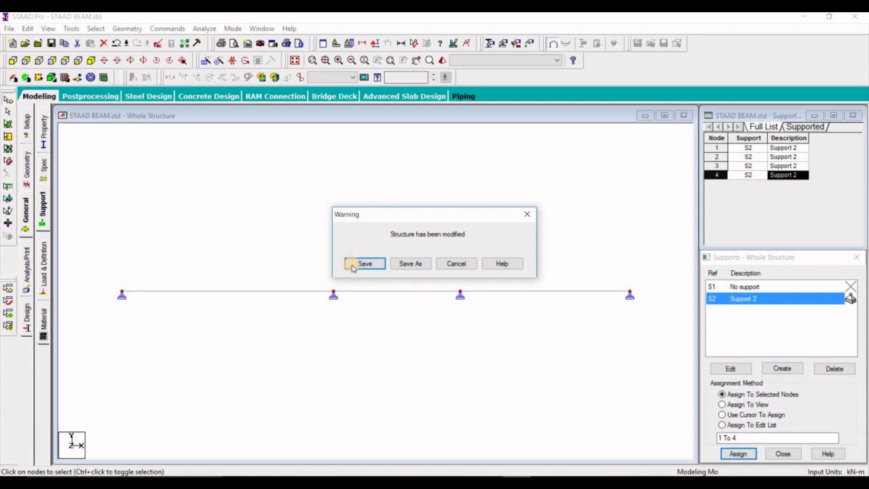
{"action": "key", "text": "Return"}
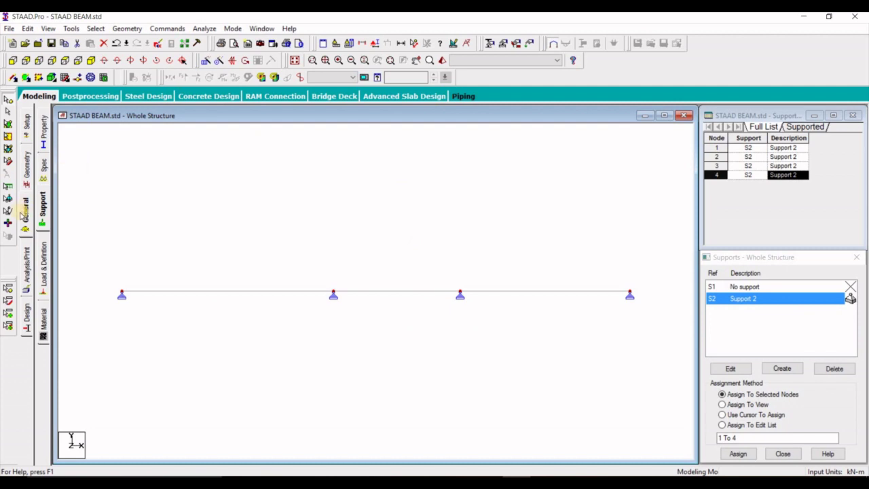
- Add a concrete rectangular section with YD 0.45 m and ZD 0.23 m to the section list
{"action": "left_click", "coordinate": [43, 133]}
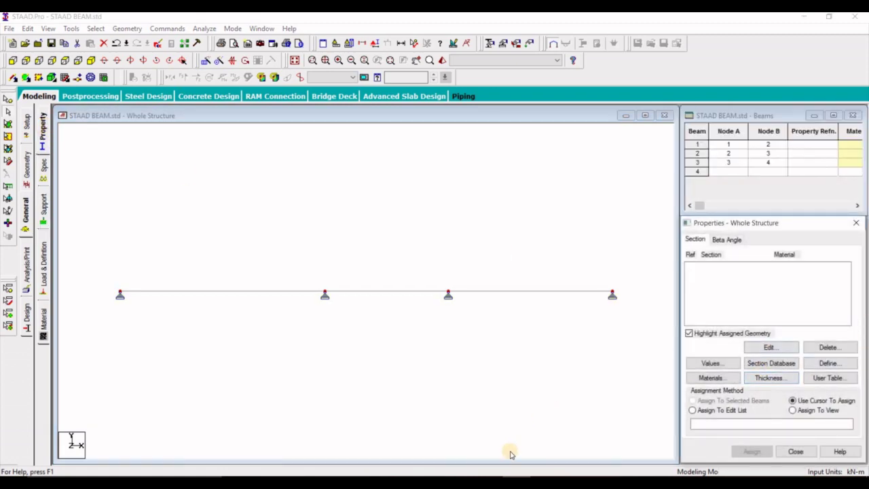
{"action": "key", "text": "alt+Tab"}
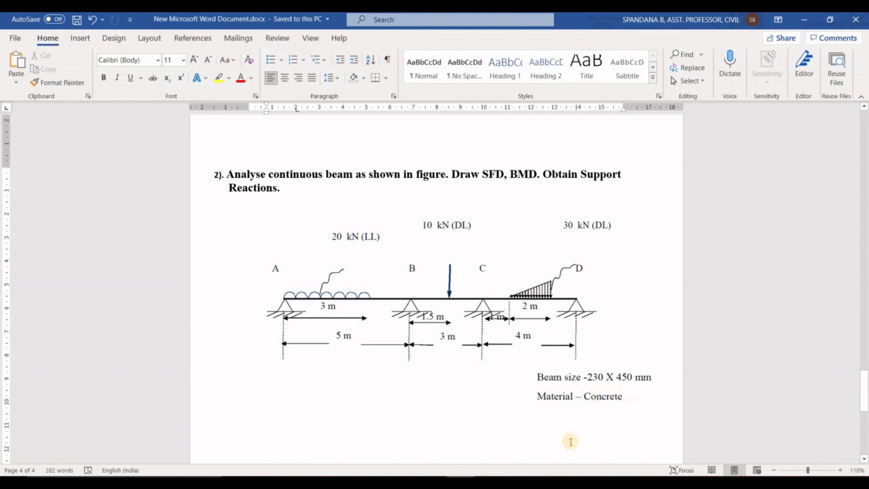
{"action": "key", "text": "alt+Tab"}
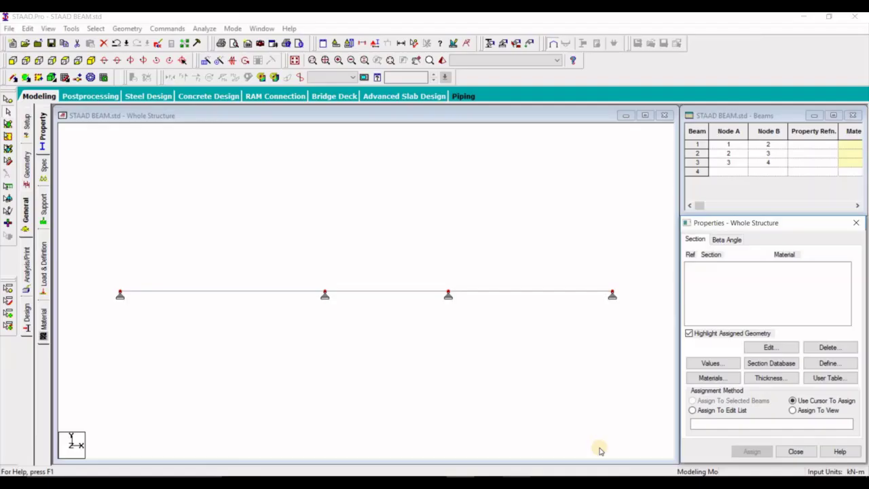
{"action": "left_click", "coordinate": [828, 365]}
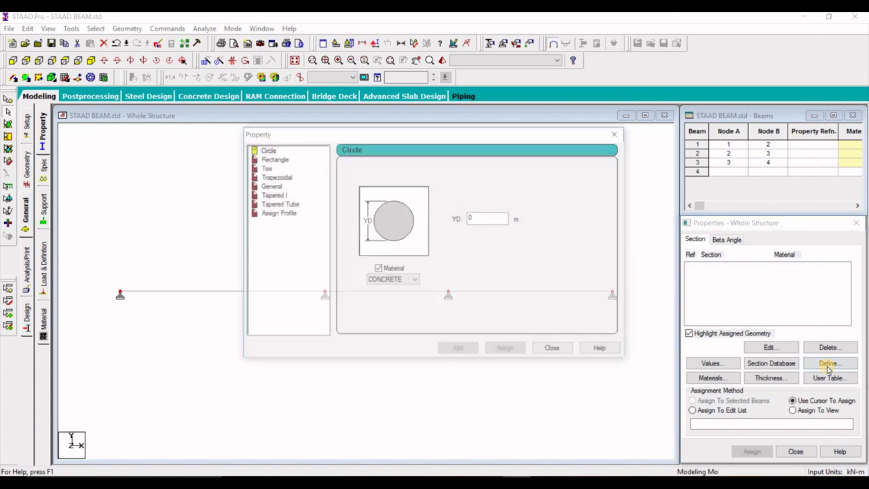
{"action": "left_click", "coordinate": [271, 159]}
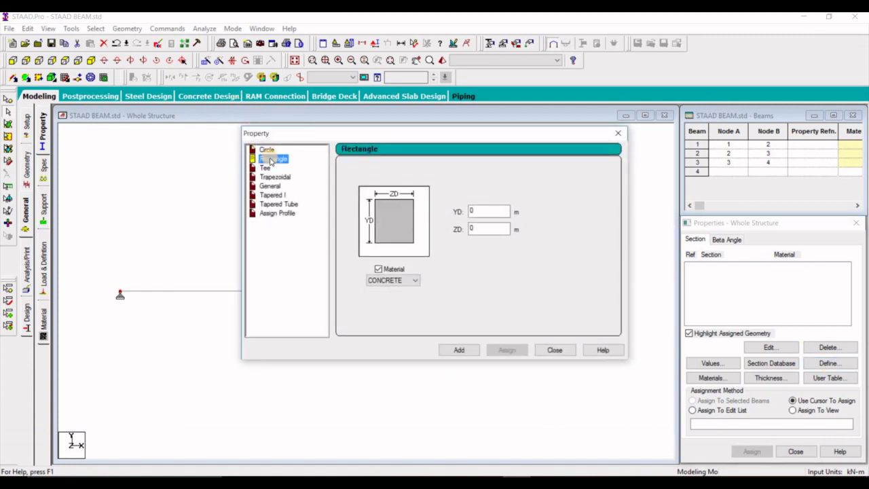
{"action": "left_click", "coordinate": [483, 212]}
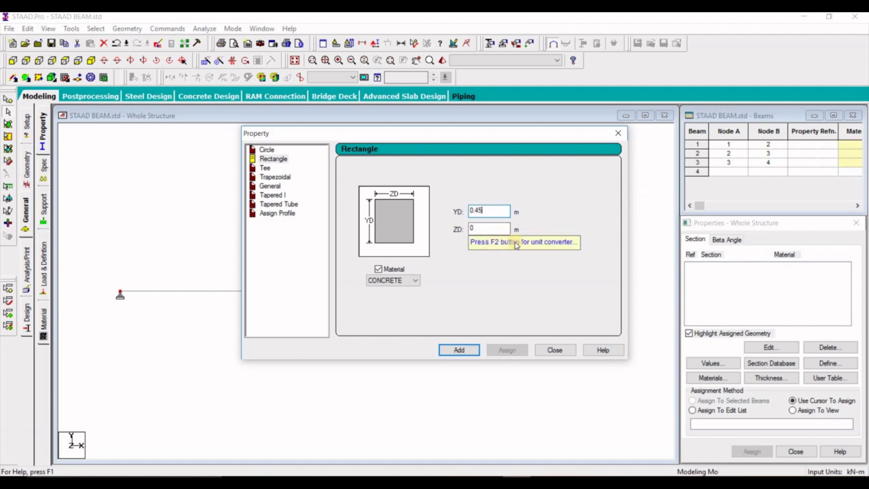
{"action": "left_click", "coordinate": [487, 231]}
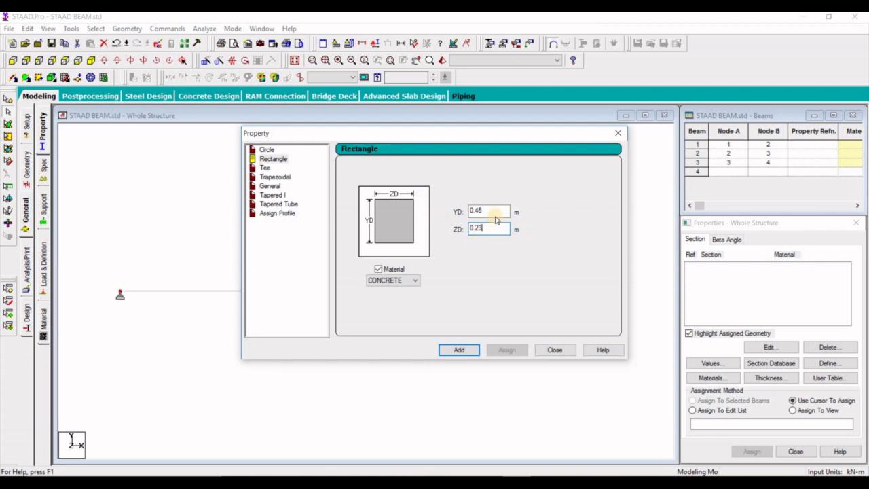
{"action": "left_click", "coordinate": [459, 350]}
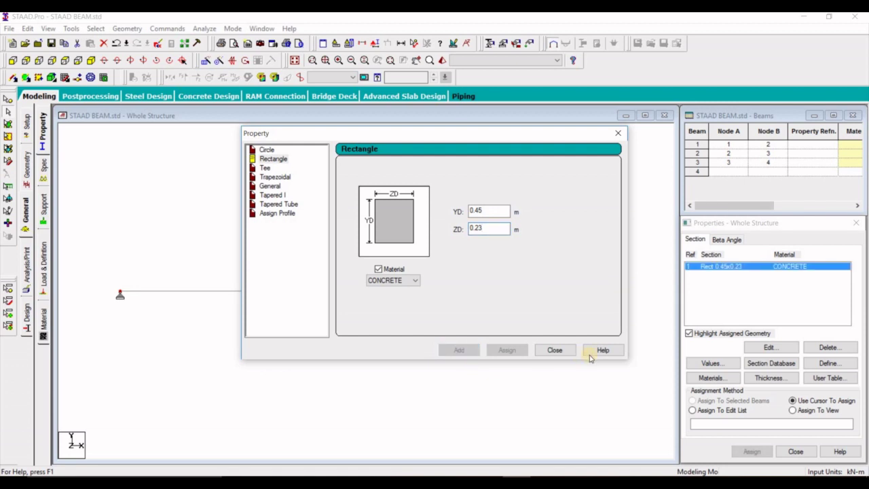
{"action": "left_click", "coordinate": [555, 350]}
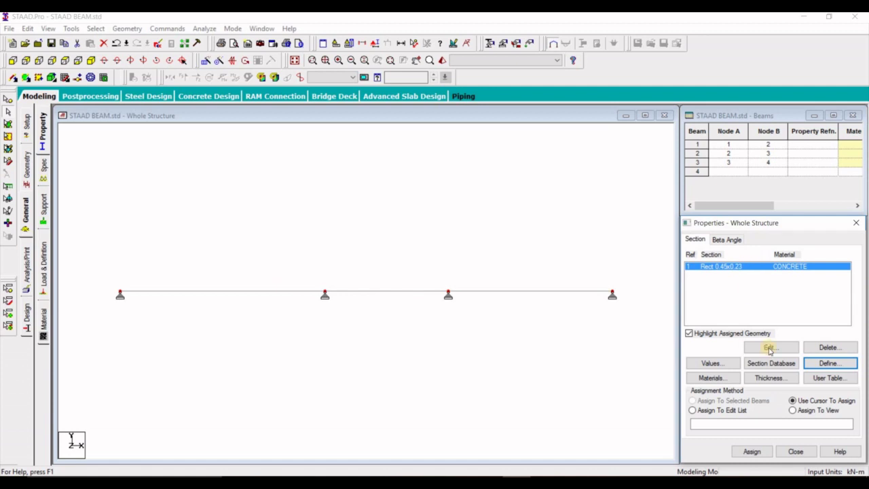
- Assign section R1 (Rect 0.45x0.23) to beams 1, 2 and 3, then clear the selection
{"action": "left_click", "coordinate": [793, 410]}
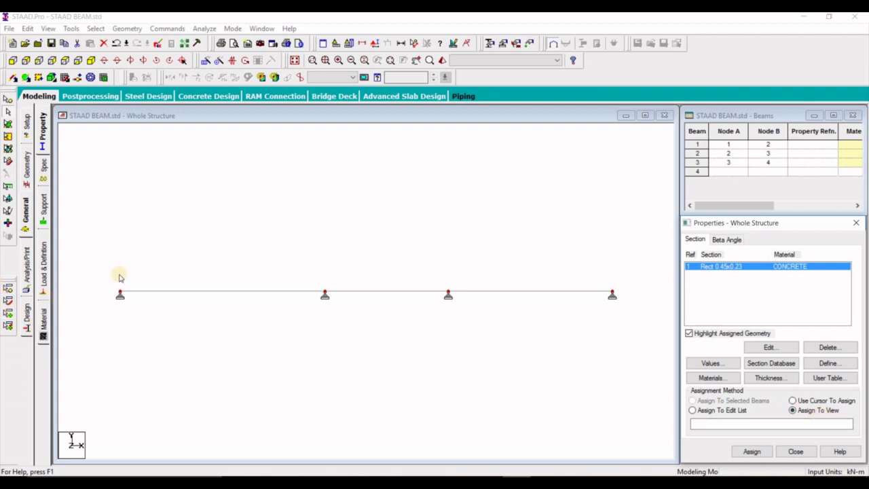
{"action": "left_click_drag", "start_coordinate": [102, 273], "coordinate": [653, 333]}
{"action": "left_click", "coordinate": [712, 402]}
{"action": "left_click", "coordinate": [753, 453]}
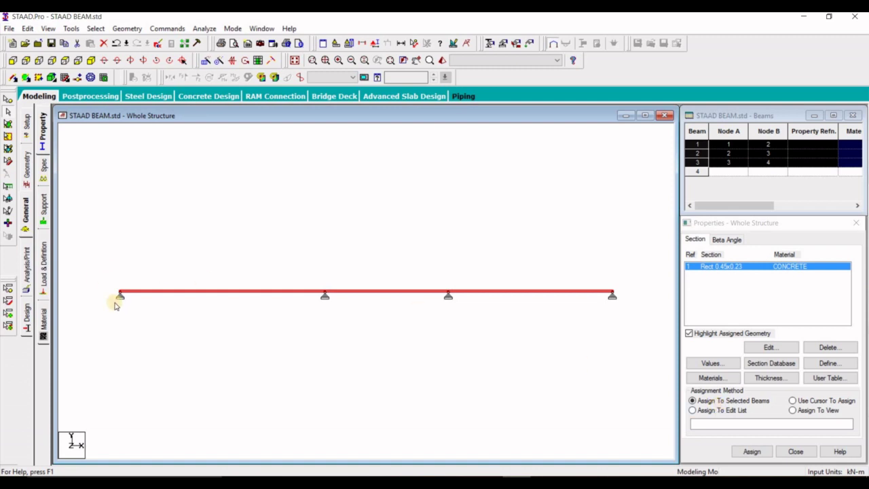
{"action": "left_click", "coordinate": [709, 401]}
{"action": "left_click", "coordinate": [662, 396]}
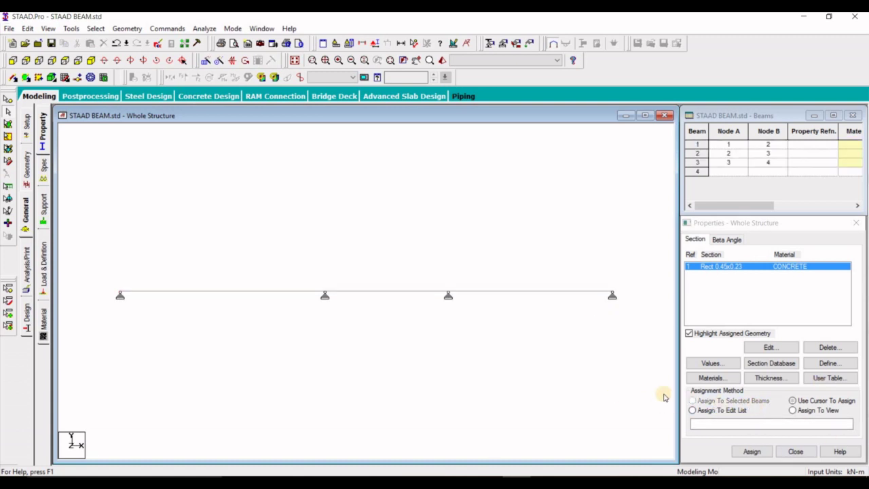
{"action": "left_click", "coordinate": [792, 410]}
{"action": "left_click", "coordinate": [752, 452]}
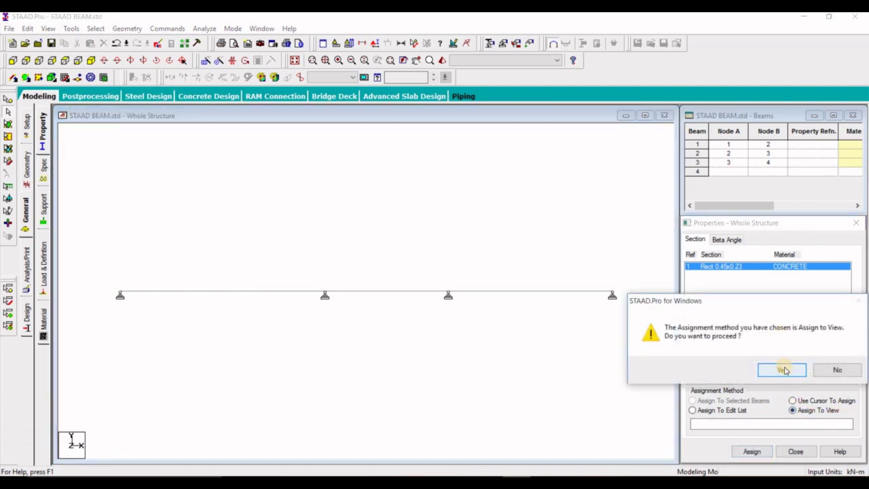
{"action": "left_click", "coordinate": [783, 368]}
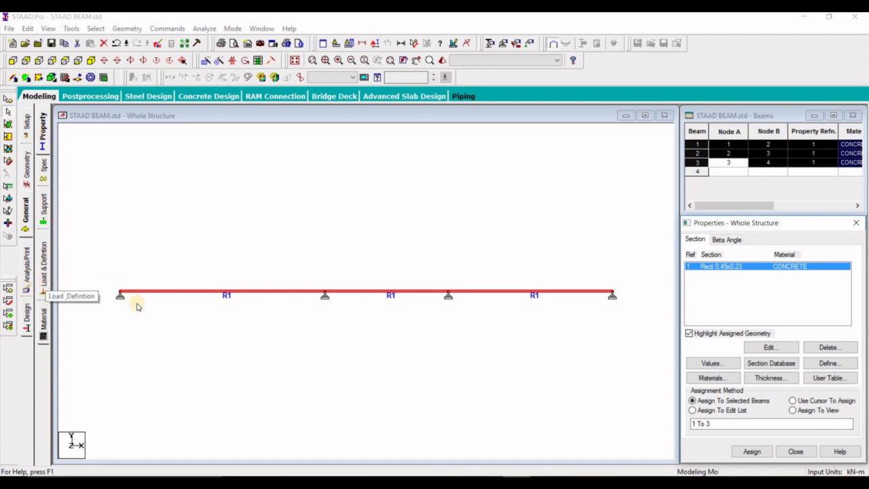
{"action": "left_click", "coordinate": [143, 339]}
- Create primary load cases 1 : DL and 2 : LL, then view the Word problem sheet
{"action": "left_click", "coordinate": [43, 275]}
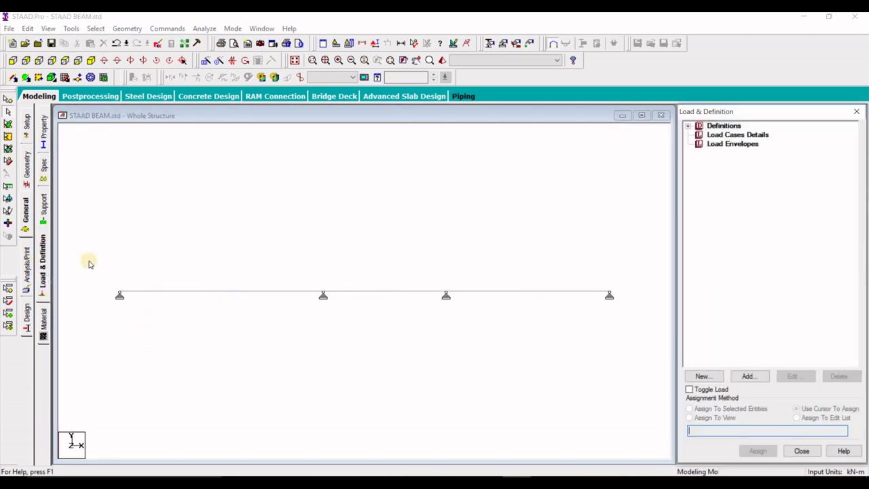
{"action": "left_click", "coordinate": [735, 138]}
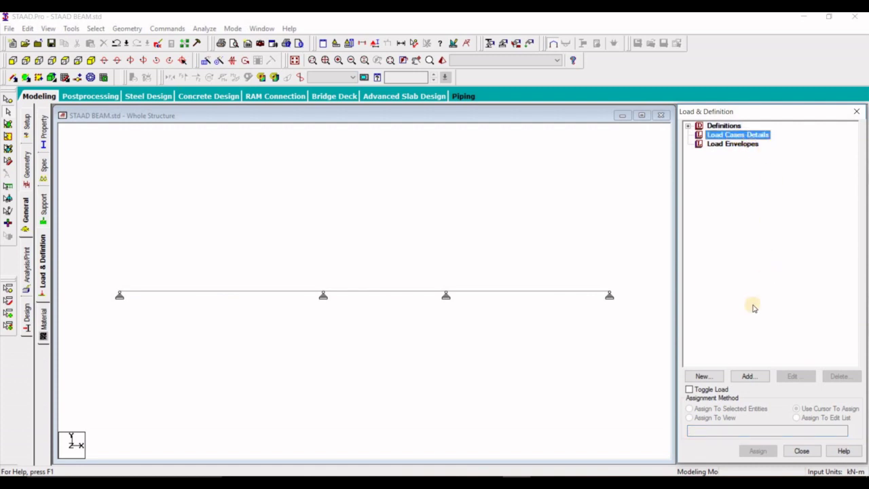
{"action": "left_click", "coordinate": [749, 376]}
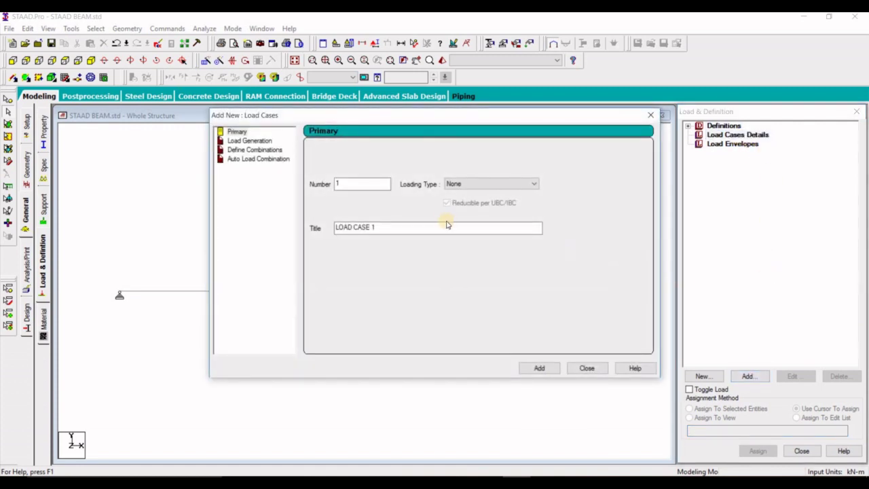
{"action": "left_click_drag", "start_coordinate": [373, 227], "coordinate": [331, 226]}
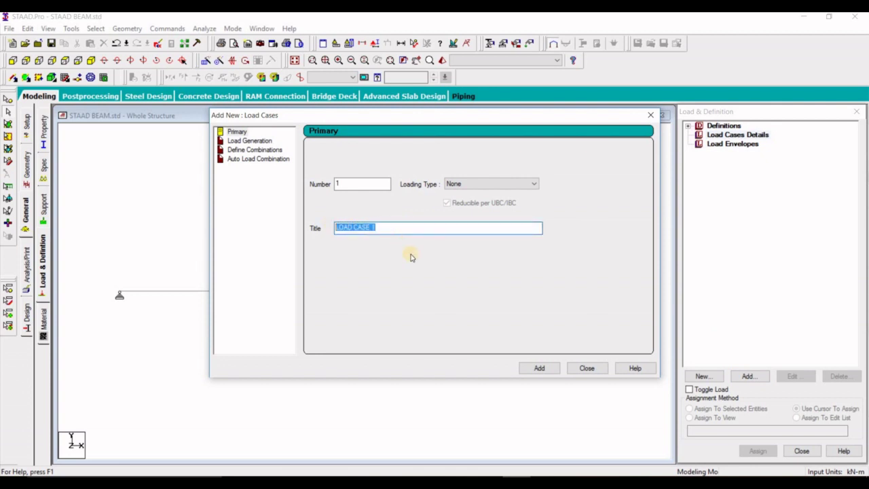
{"action": "type", "text": "DL"}
{"action": "left_click", "coordinate": [543, 368]}
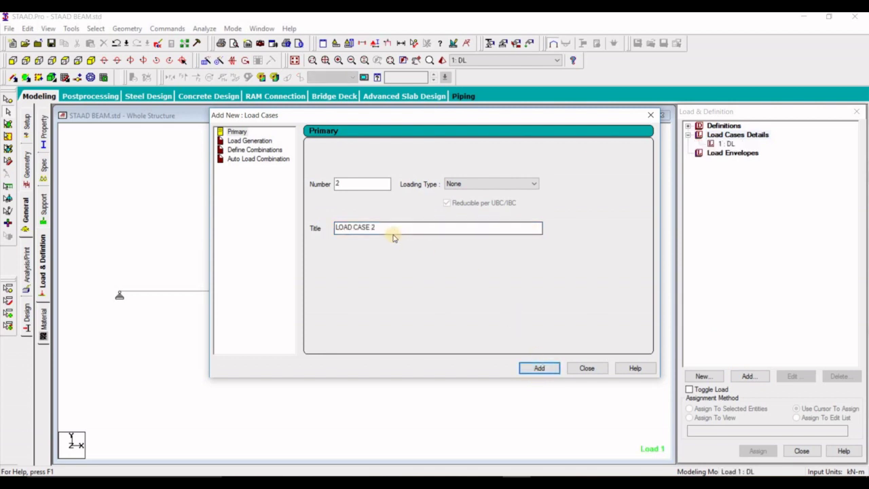
{"action": "left_click_drag", "start_coordinate": [388, 227], "coordinate": [337, 227]}
{"action": "type", "text": "LL"}
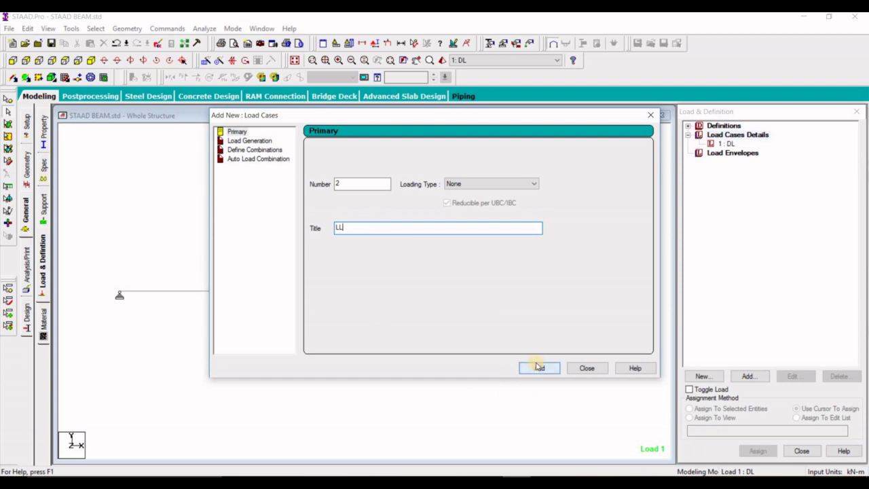
{"action": "left_click", "coordinate": [535, 367]}
{"action": "left_click", "coordinate": [588, 368]}
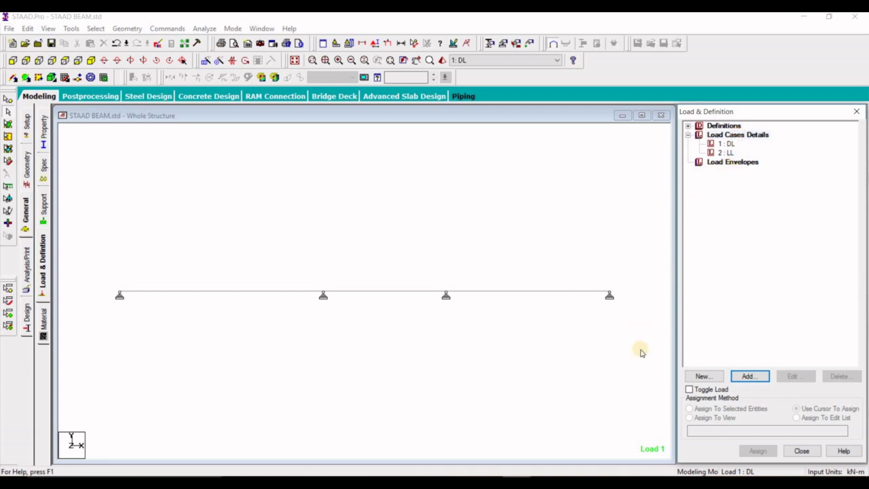
{"action": "key", "text": "alt+Tab"}
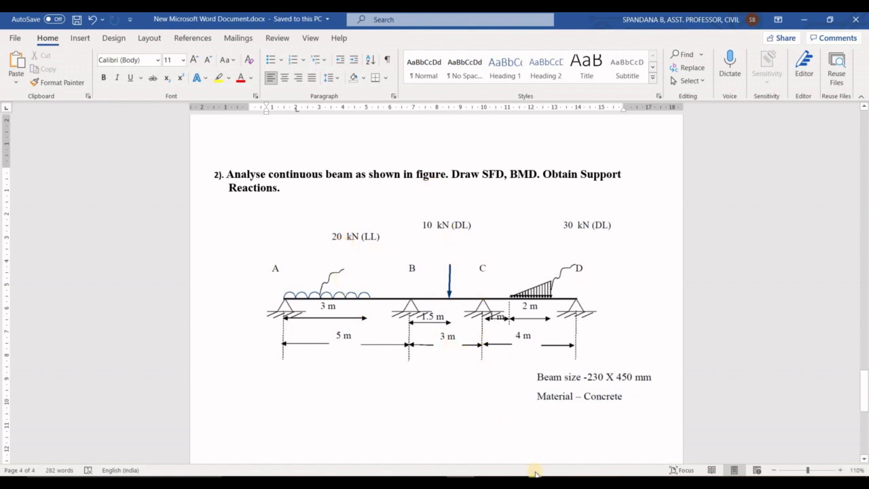
- Add a selfweight load in Y with factor -1 to load case 1 : DL
{"action": "key", "text": "alt+Tab"}
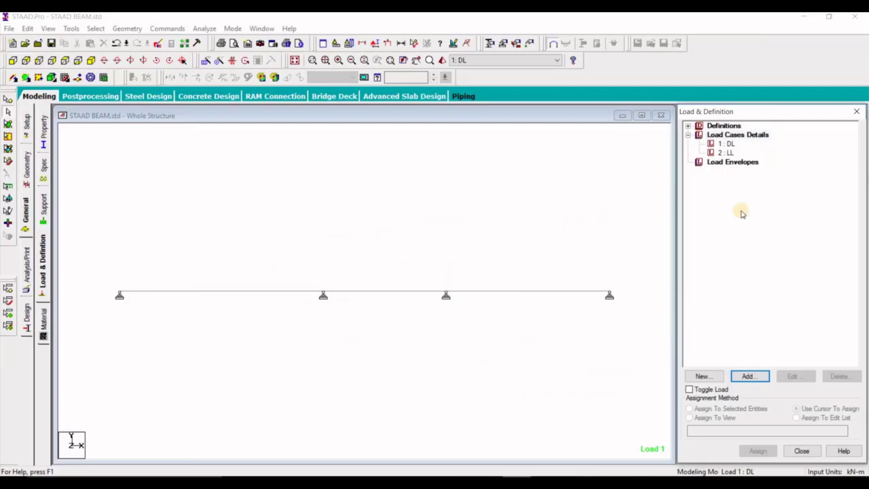
{"action": "left_click", "coordinate": [726, 144]}
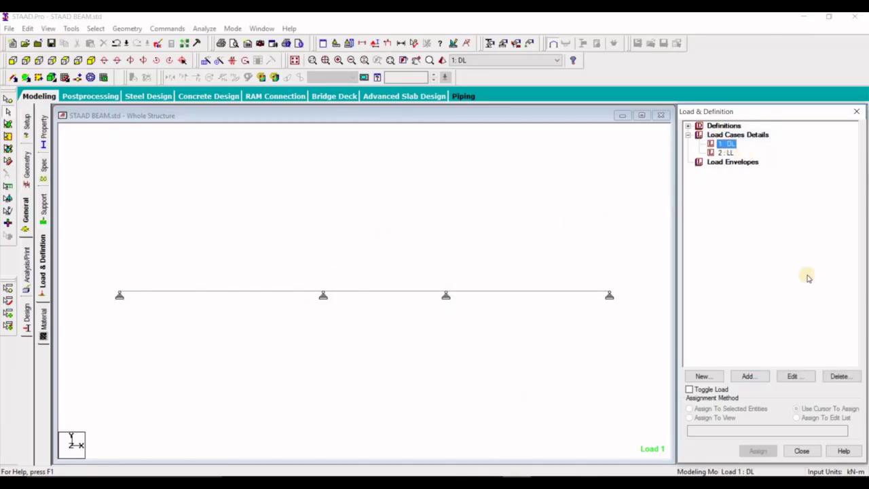
{"action": "left_click", "coordinate": [750, 376]}
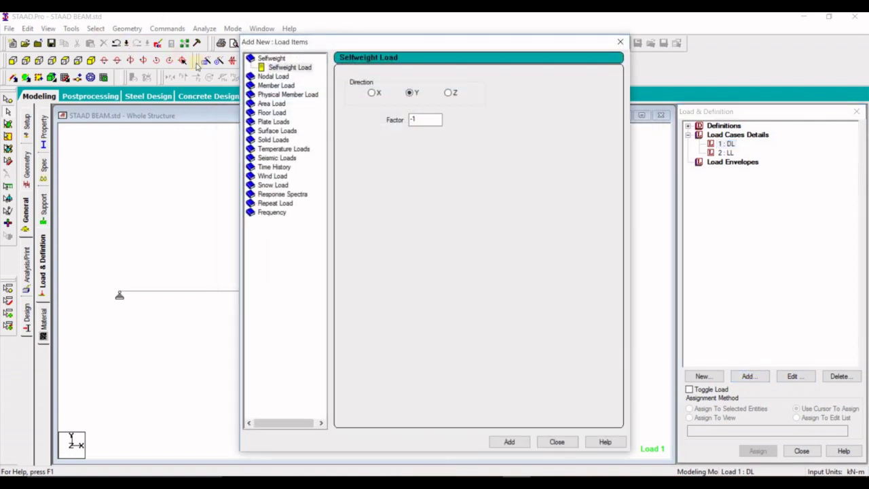
{"action": "left_click", "coordinate": [289, 67]}
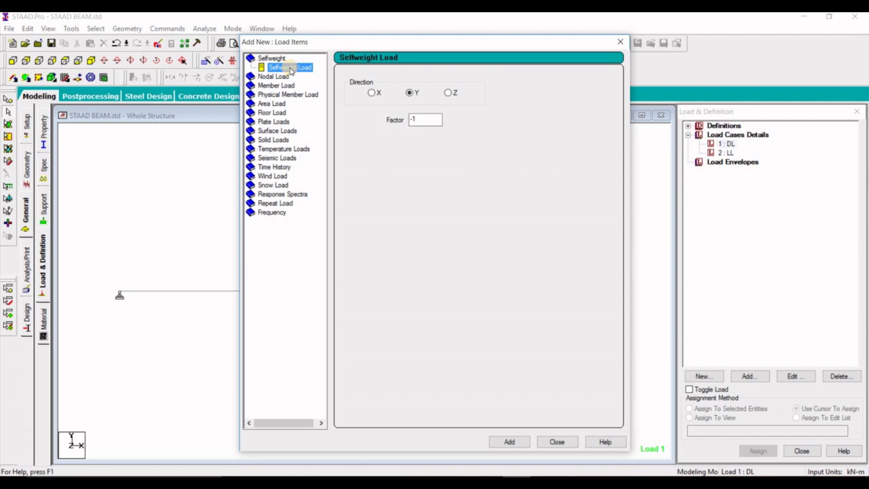
{"action": "double_click", "coordinate": [416, 121]}
{"action": "left_click", "coordinate": [509, 442]}
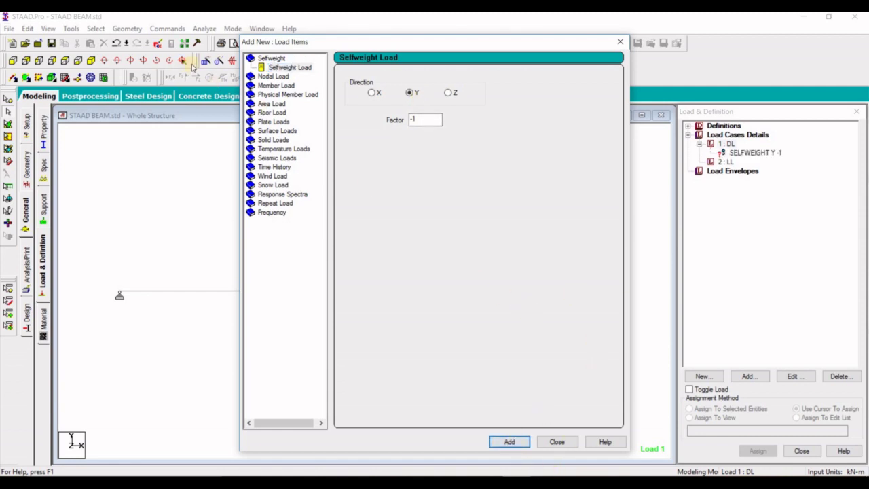
- Add a -10 kN concentrated member force at d1 = 1.5 m to DL
{"action": "left_click", "coordinate": [278, 86]}
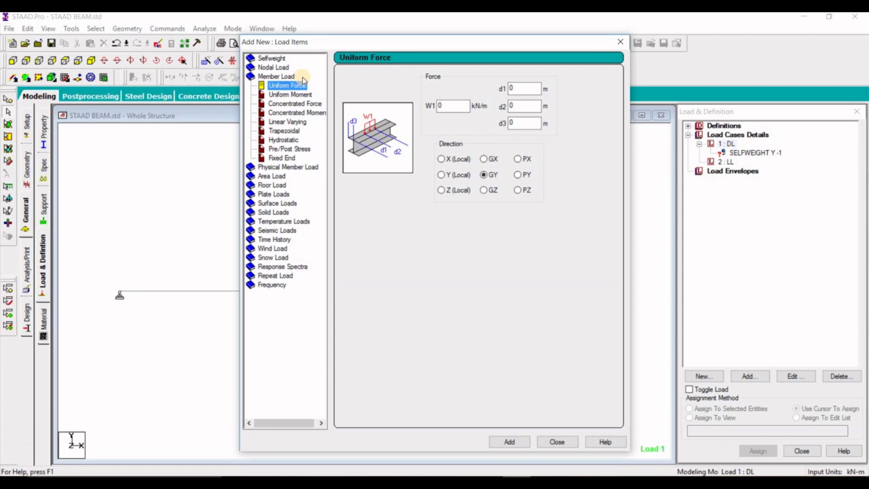
{"action": "left_click", "coordinate": [302, 105]}
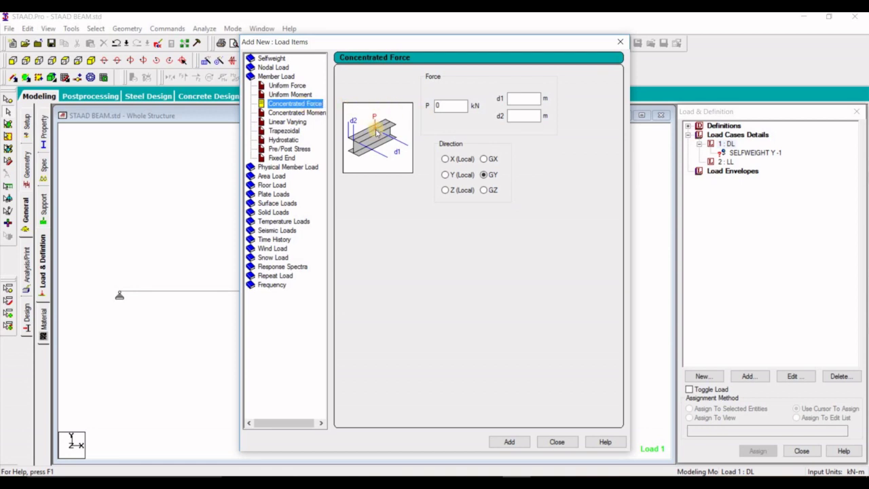
{"action": "double_click", "coordinate": [442, 105]}
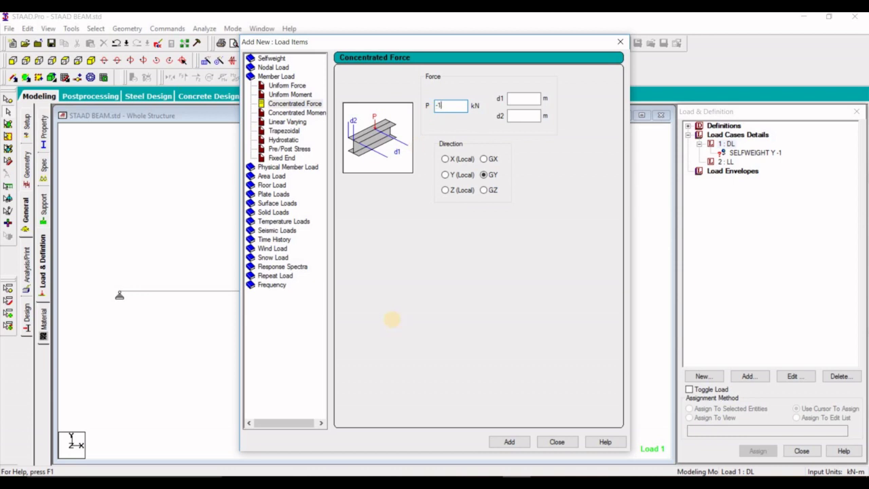
{"action": "type", "text": "-10"}
{"action": "left_click", "coordinate": [457, 106]}
{"action": "left_click_drag", "start_coordinate": [457, 106], "coordinate": [439, 109]}
{"action": "left_click", "coordinate": [460, 109]}
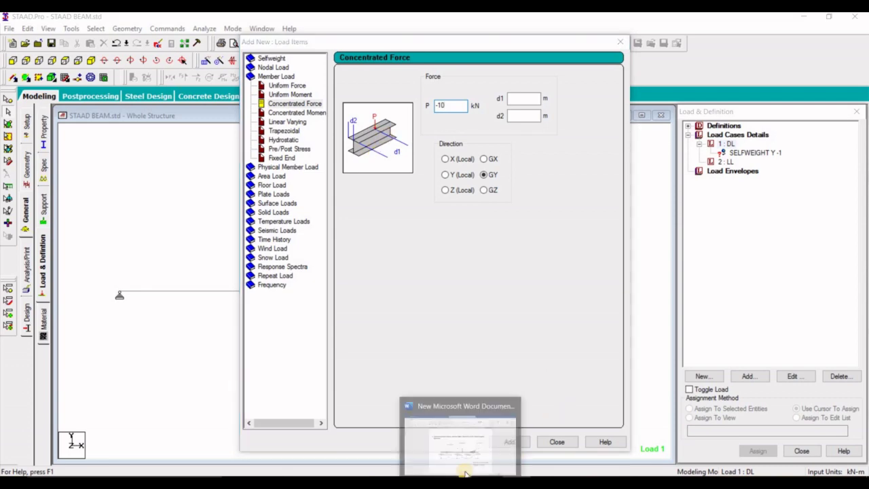
{"action": "left_click", "coordinate": [464, 473]}
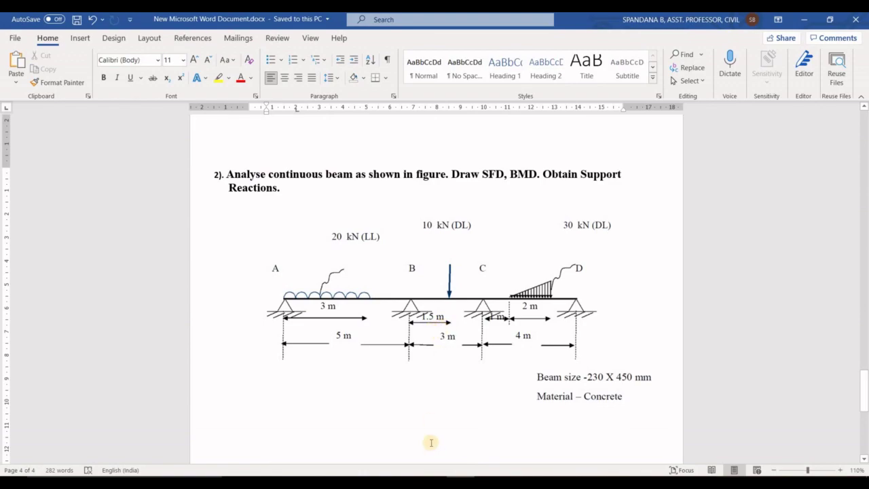
{"action": "key", "text": "alt+Tab"}
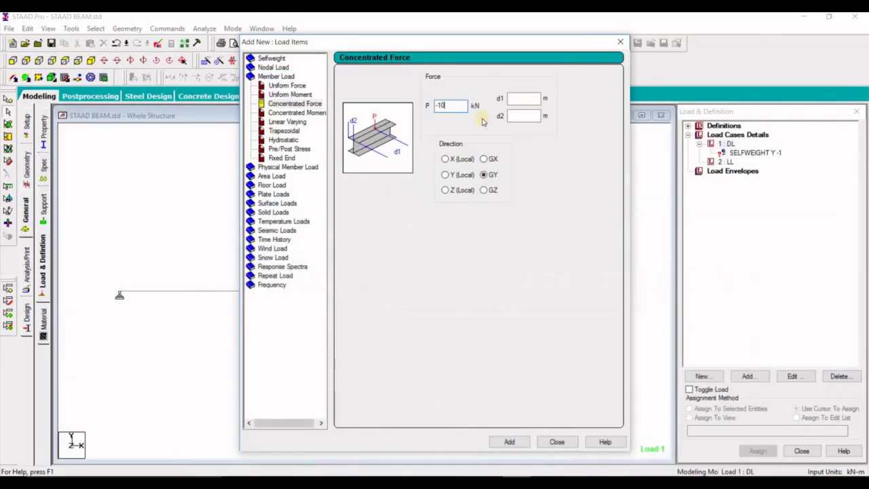
{"action": "left_click", "coordinate": [524, 99]}
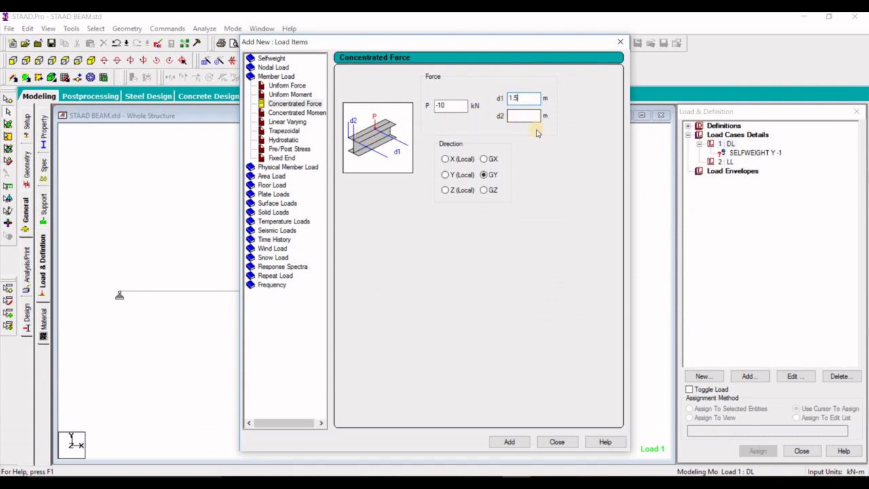
{"action": "left_click", "coordinate": [509, 441]}
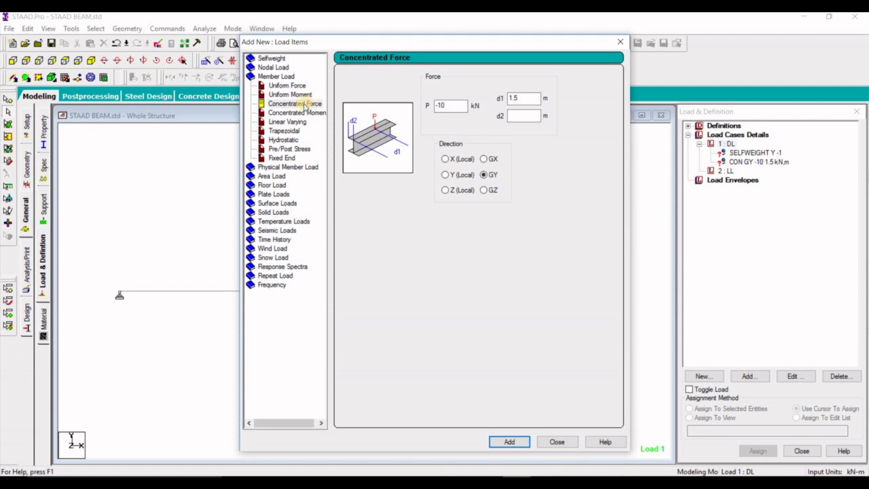
{"action": "left_click", "coordinate": [274, 131]}
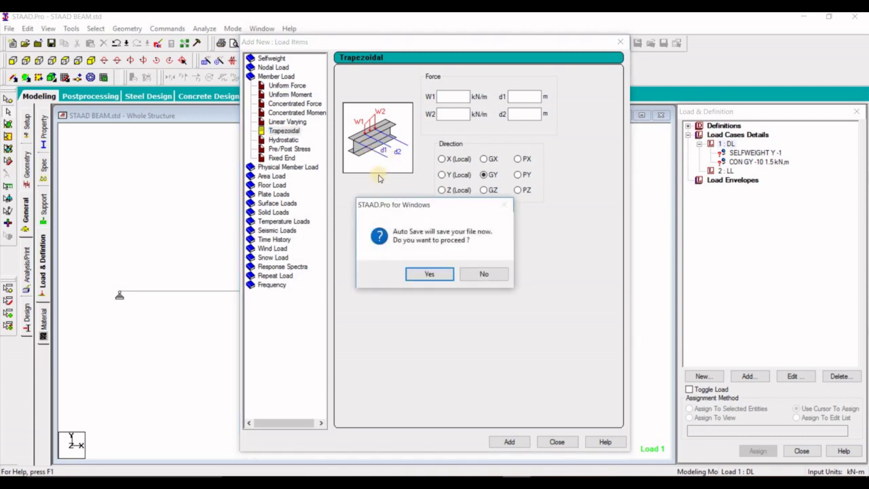
- Add a trapezoidal GY load from 0 to -30 kN/m over 1 m to 3 m to DL
{"action": "key", "text": "Return"}
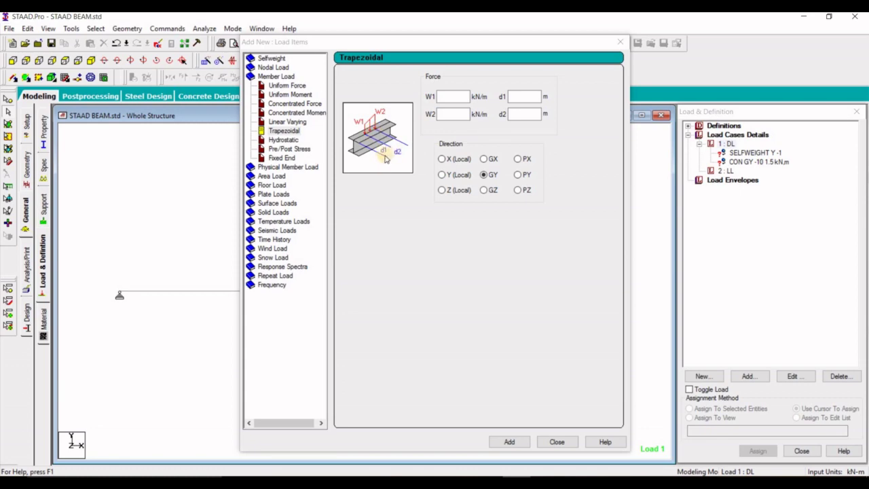
{"action": "left_click", "coordinate": [473, 474]}
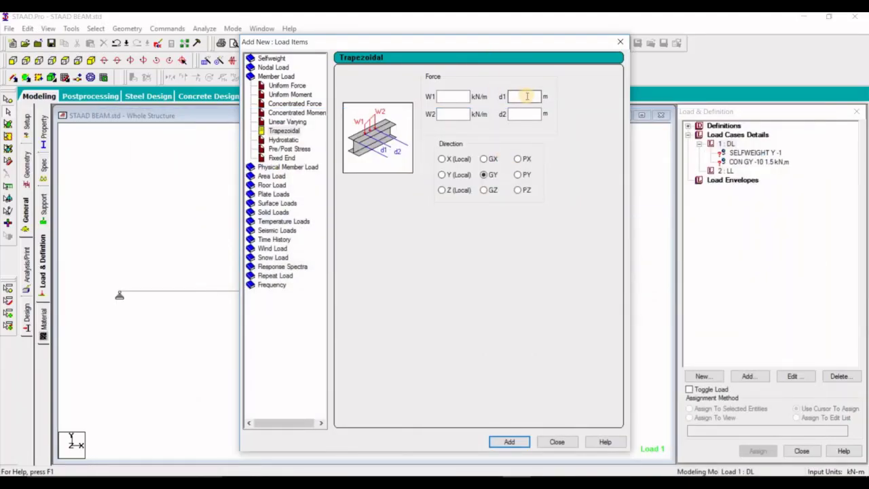
{"action": "left_click", "coordinate": [526, 97]}
{"action": "left_click", "coordinate": [523, 114]}
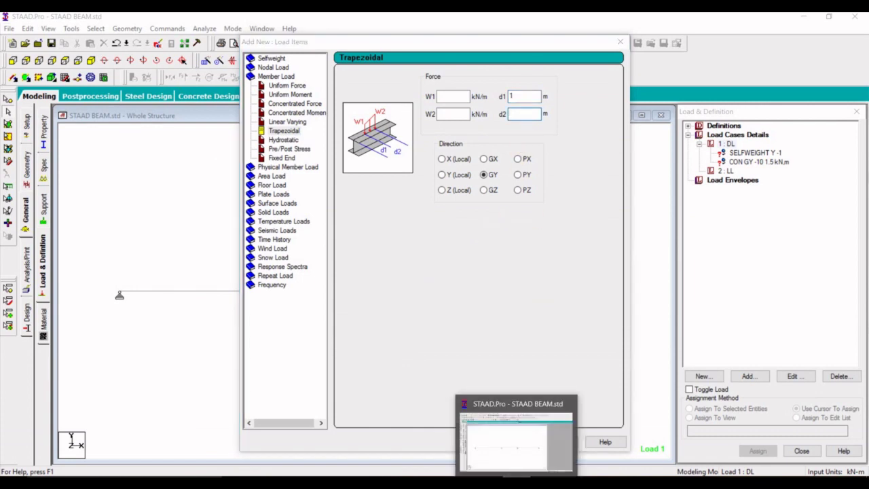
{"action": "left_click", "coordinate": [516, 478]}
{"action": "left_click", "coordinate": [473, 448]}
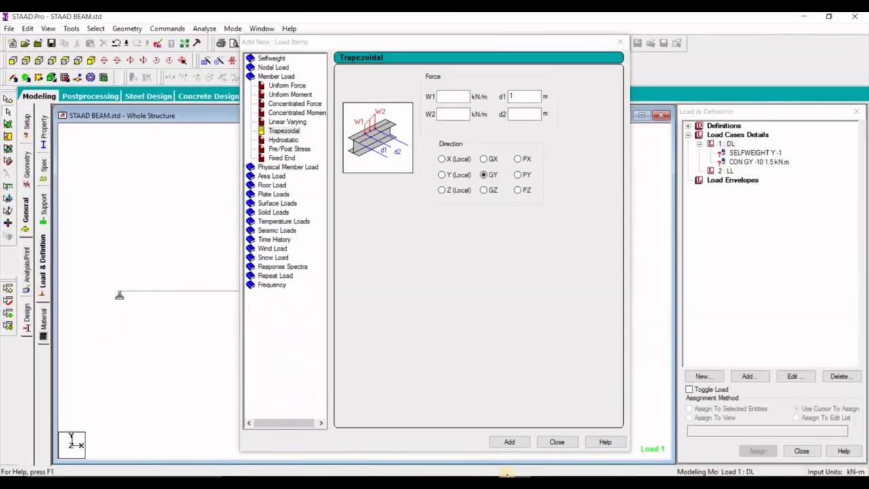
{"action": "key", "text": "alt+Tab"}
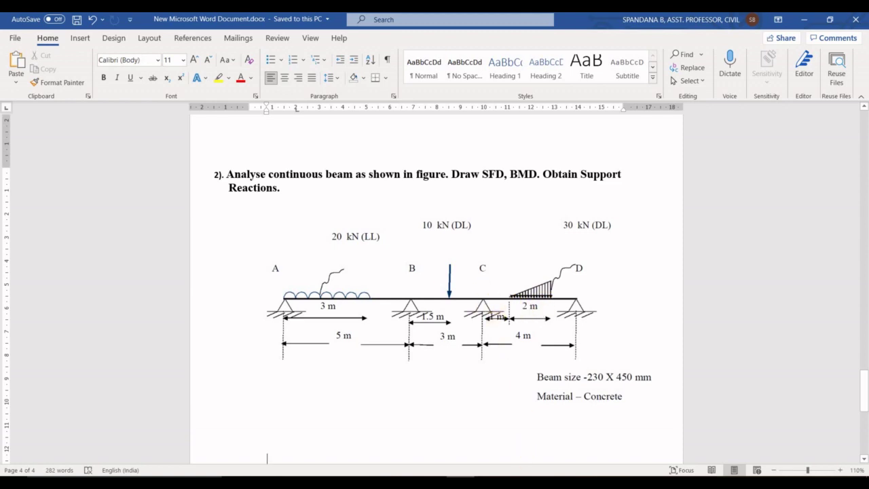
{"action": "key", "text": "alt+Tab"}
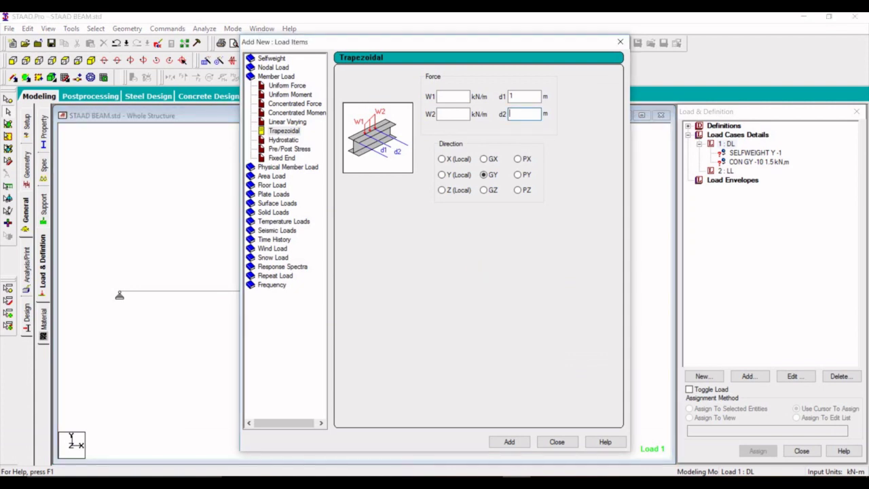
{"action": "left_click", "coordinate": [463, 95]}
{"action": "left_click", "coordinate": [454, 105]}
{"action": "left_click", "coordinate": [455, 113]}
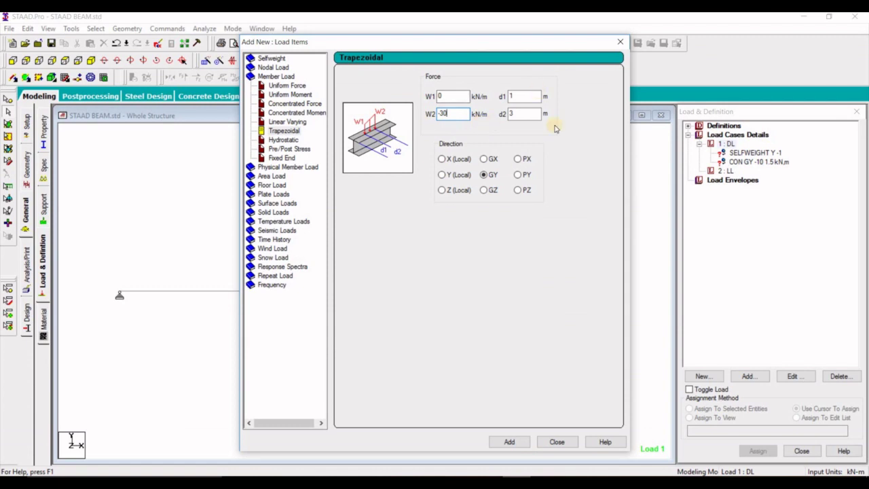
{"action": "left_click", "coordinate": [496, 442]}
{"action": "left_click", "coordinate": [557, 441]}
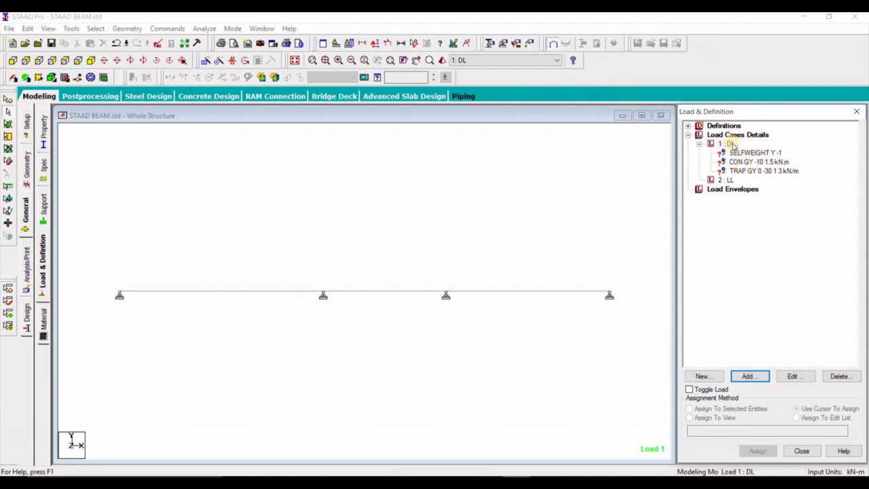
- Add a uniform GY load of -20 kN/m from 0 to 3 m to load case 2 : LL
{"action": "left_click", "coordinate": [724, 180]}
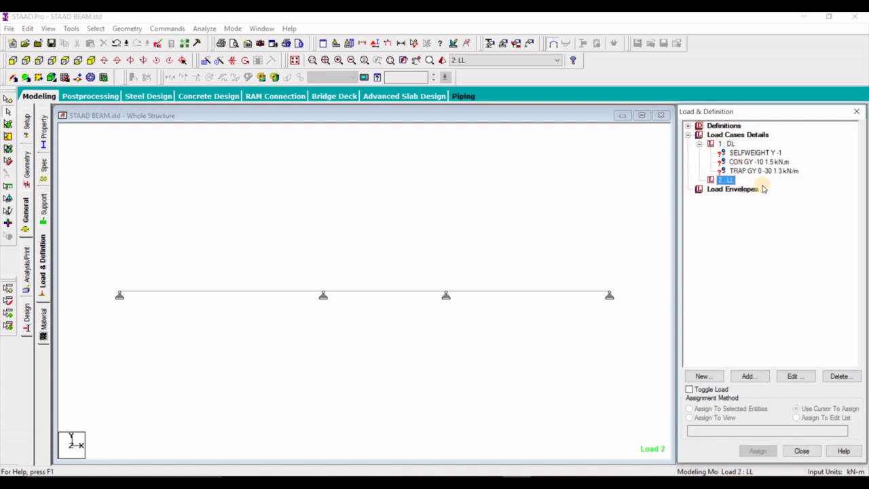
{"action": "left_click", "coordinate": [750, 376]}
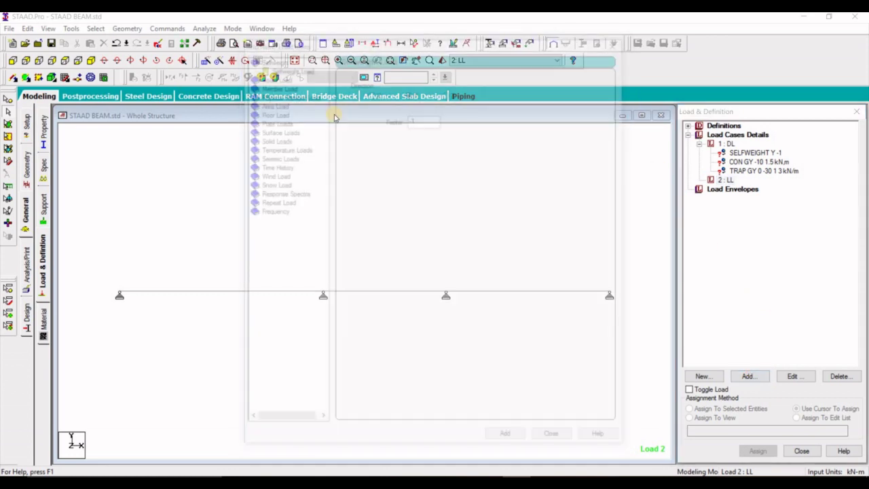
{"action": "left_click", "coordinate": [276, 86]}
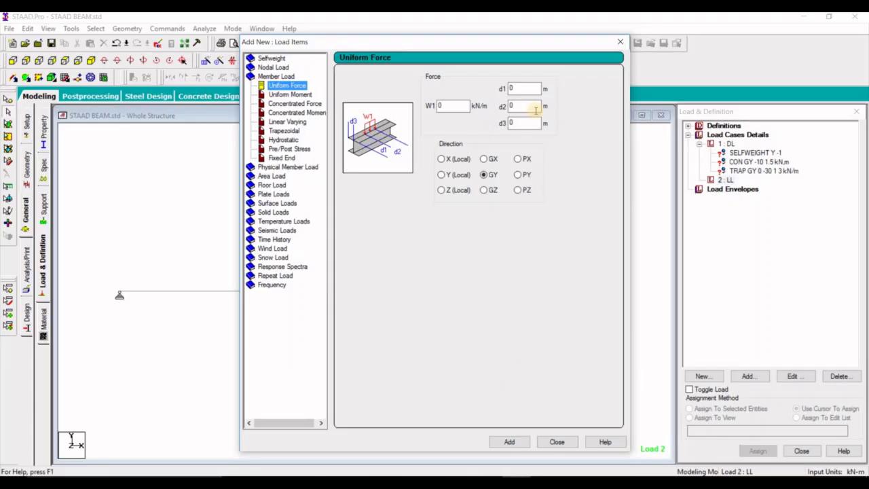
{"action": "double_click", "coordinate": [450, 105]}
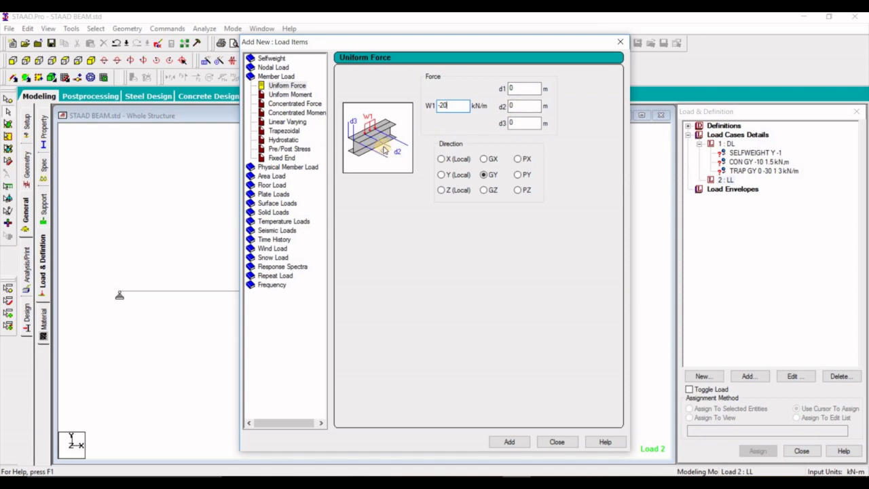
{"action": "left_click", "coordinate": [521, 106]}
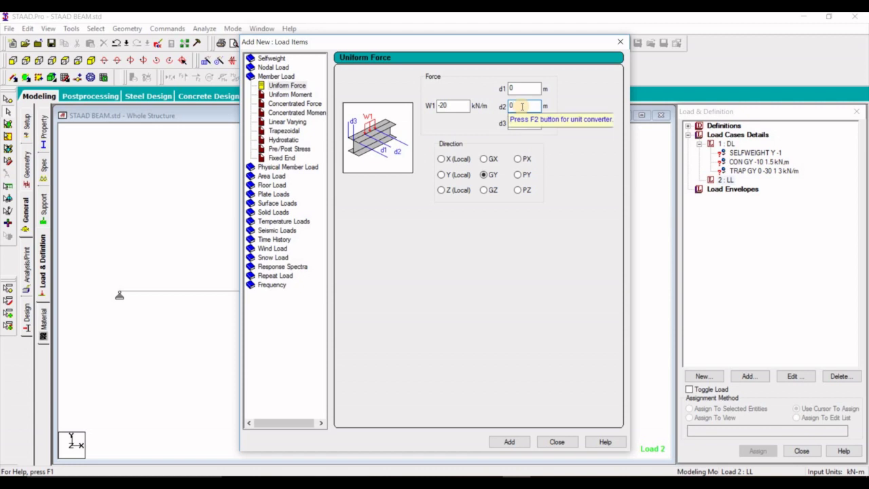
{"action": "type", "text": "3"}
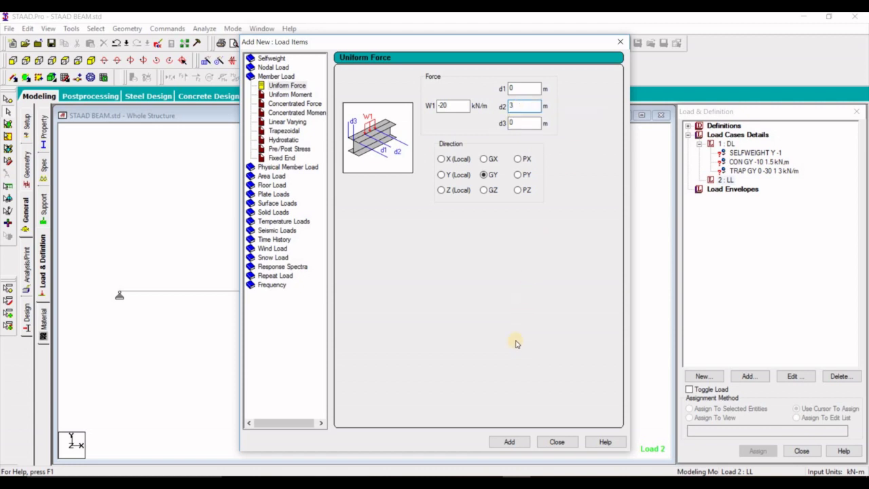
{"action": "left_click", "coordinate": [509, 443]}
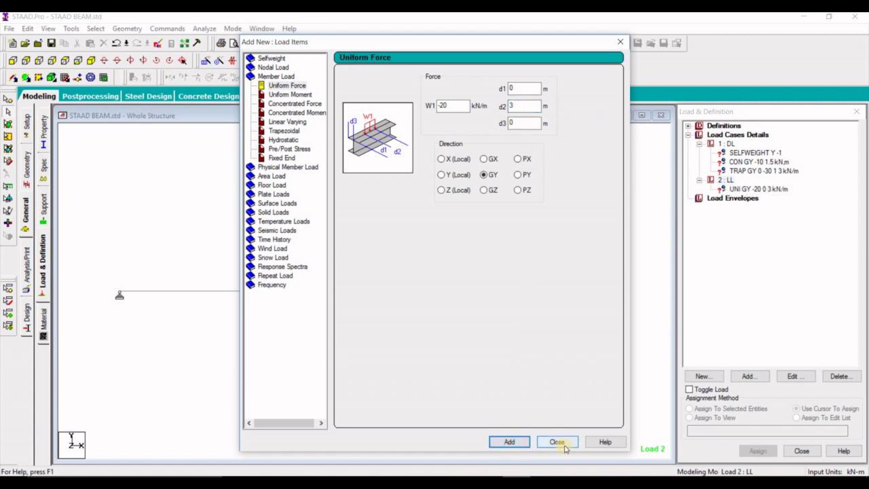
{"action": "left_click", "coordinate": [556, 442]}
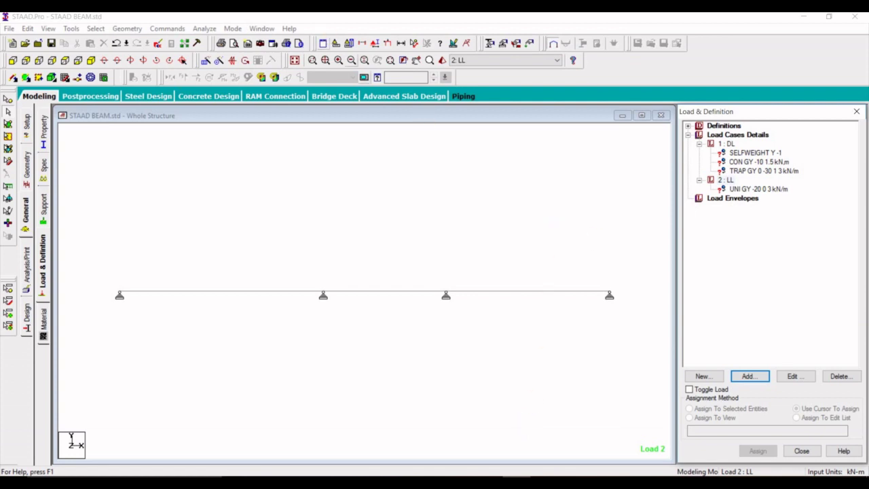
{"action": "left_click", "coordinate": [753, 152]}
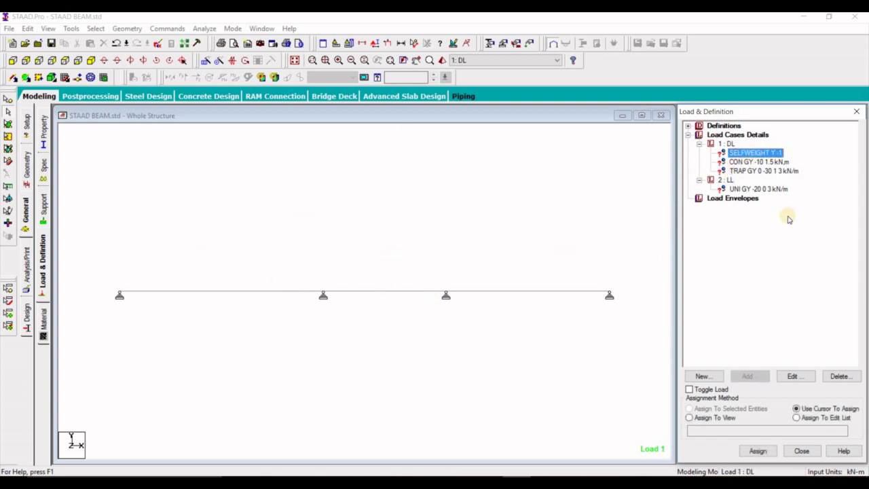
- Assign the SELFWEIGHT Y -1 load to beams 1 to 3 via Assign To View, then clear the highlight
{"action": "left_click", "coordinate": [690, 418]}
{"action": "left_click", "coordinate": [757, 451]}
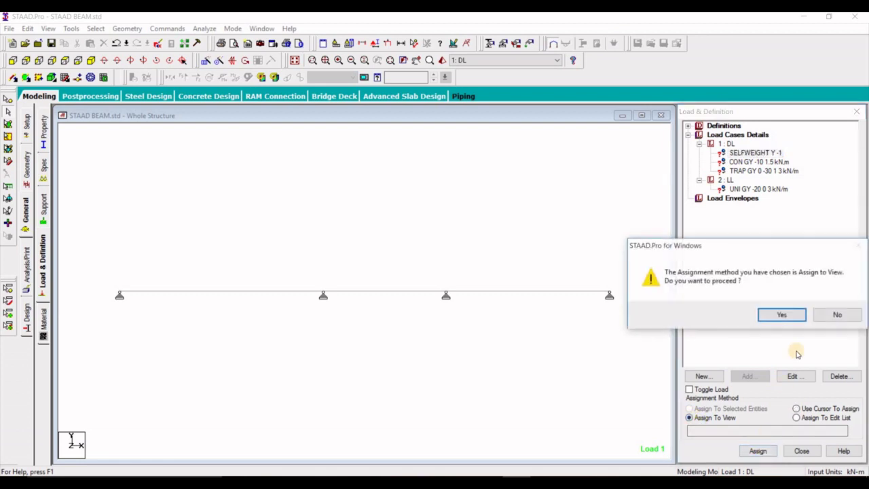
{"action": "left_click", "coordinate": [781, 315]}
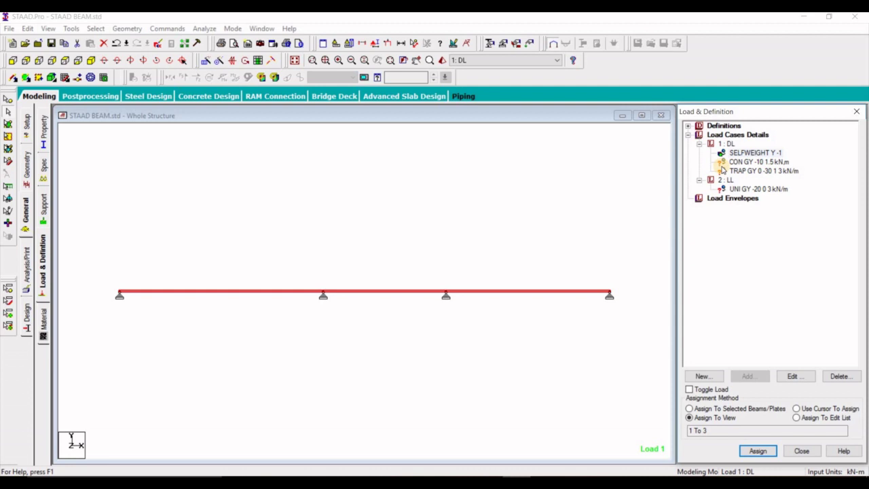
{"action": "left_click", "coordinate": [630, 200]}
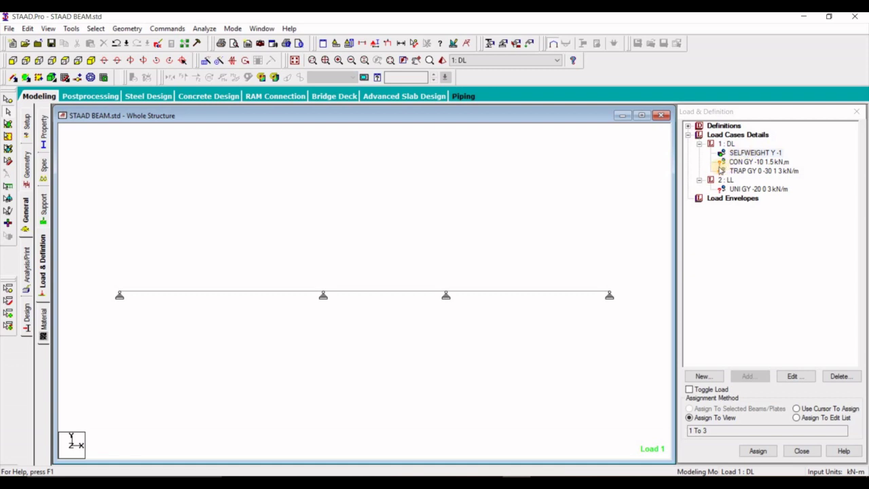
{"action": "left_click", "coordinate": [757, 163]}
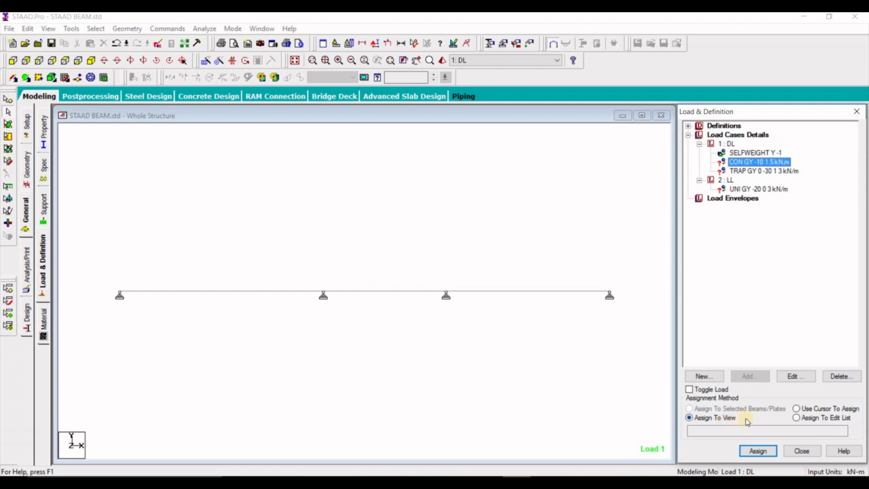
- Assign the -10 kN concentrated dead load at 1.5 m to the middle beam (beam 2)
{"action": "left_click", "coordinate": [797, 409]}
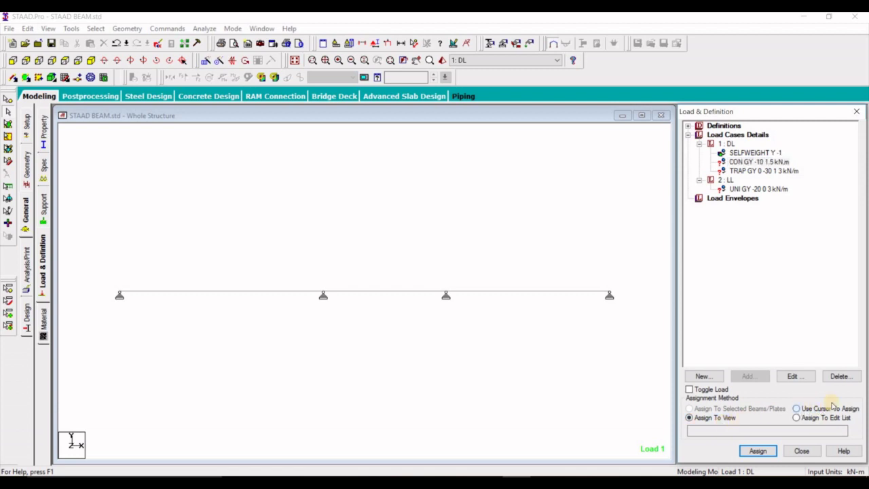
{"action": "left_click", "coordinate": [735, 162]}
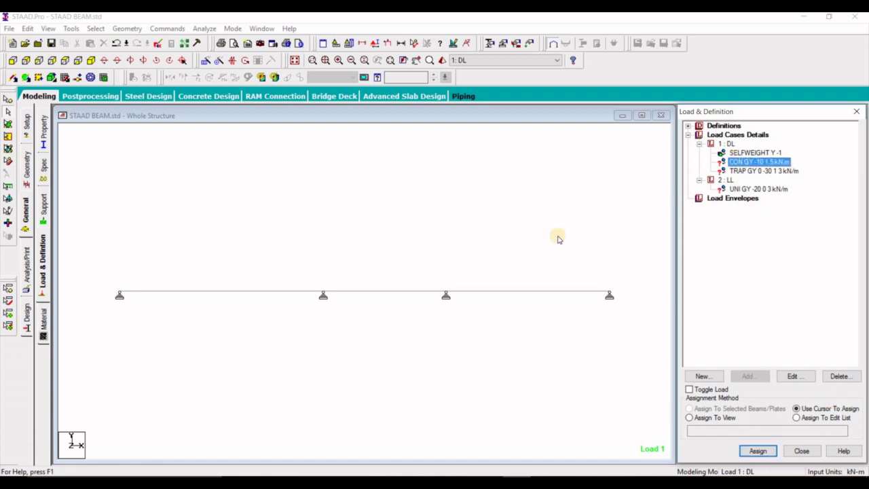
{"action": "left_click", "coordinate": [388, 291]}
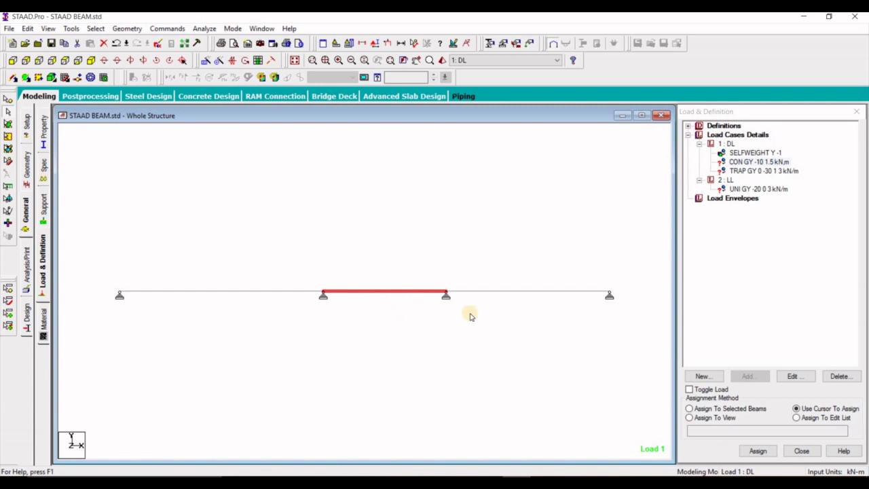
{"action": "left_click", "coordinate": [689, 408]}
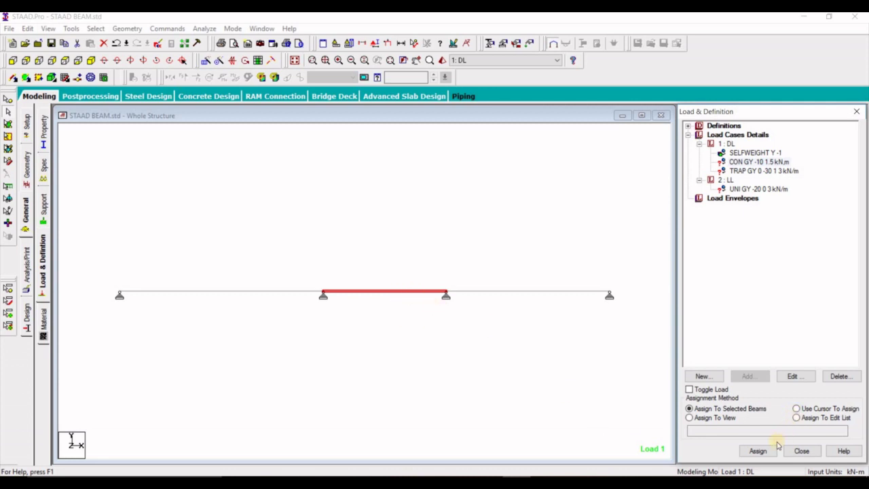
{"action": "left_click", "coordinate": [757, 451]}
{"action": "left_click", "coordinate": [777, 316]}
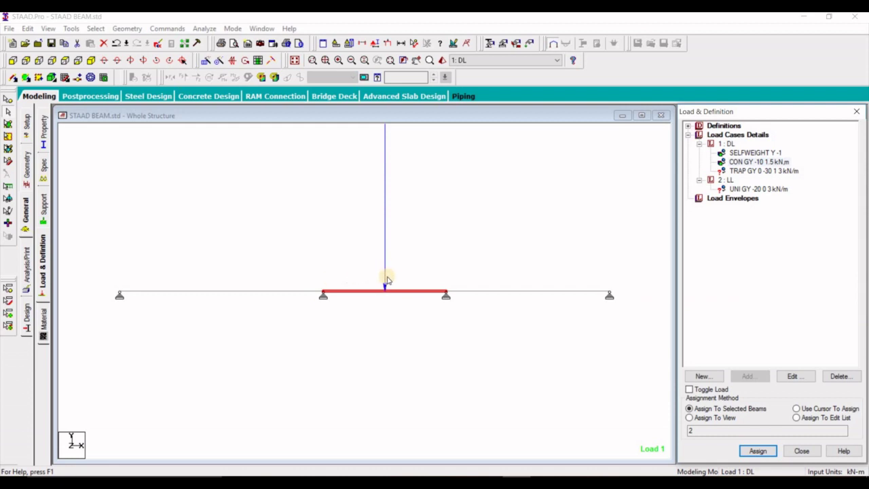
{"action": "left_click", "coordinate": [459, 245]}
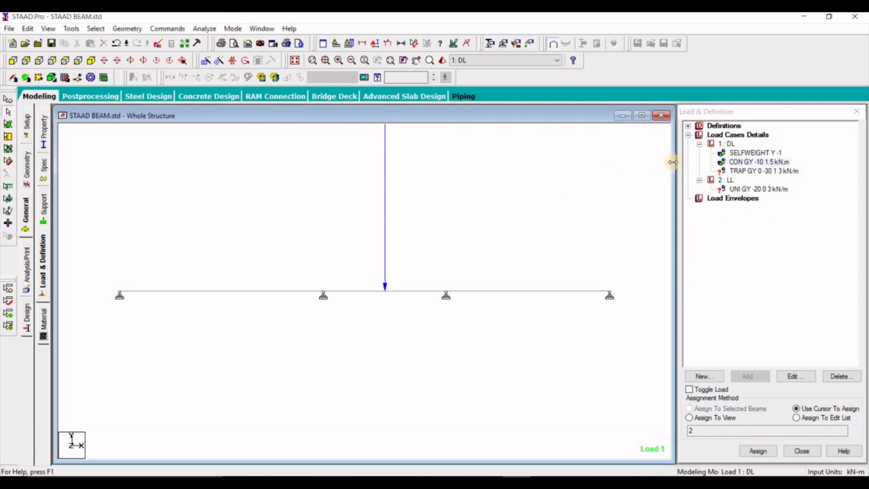
{"action": "left_click", "coordinate": [754, 170]}
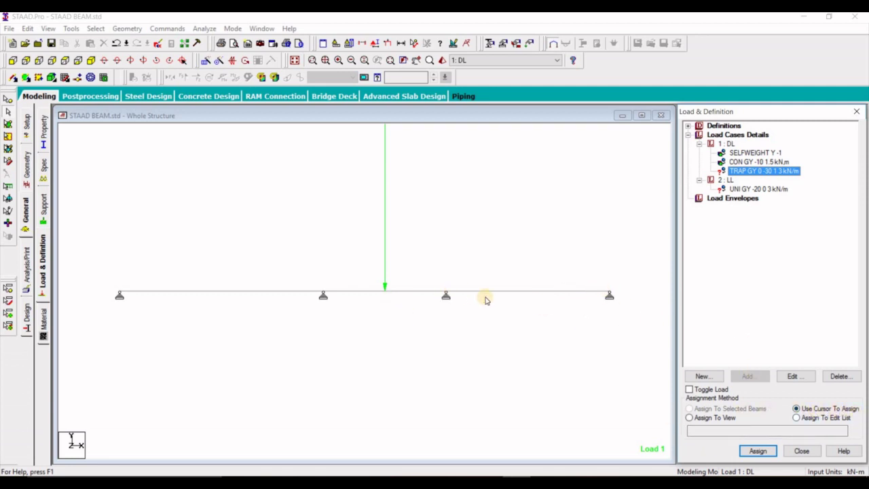
- Assign the trapezoidal dead load to the right-hand span (beam 3)
{"action": "left_click", "coordinate": [520, 294]}
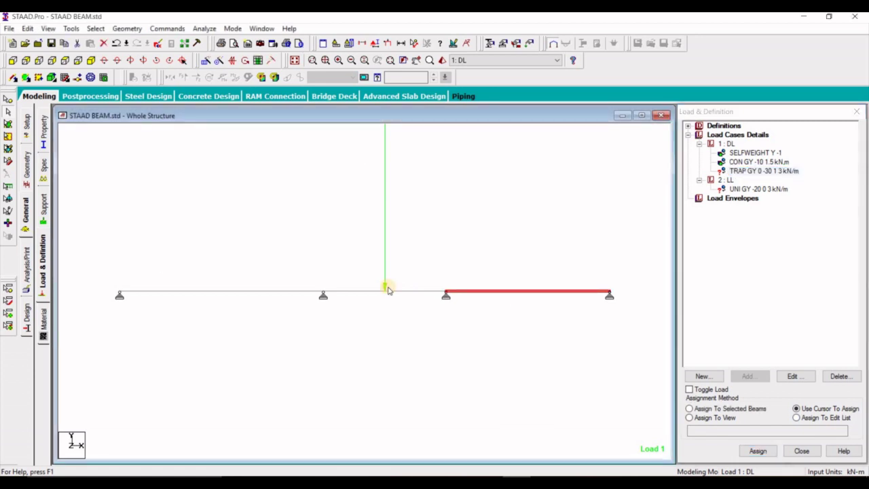
{"action": "left_click", "coordinate": [698, 408]}
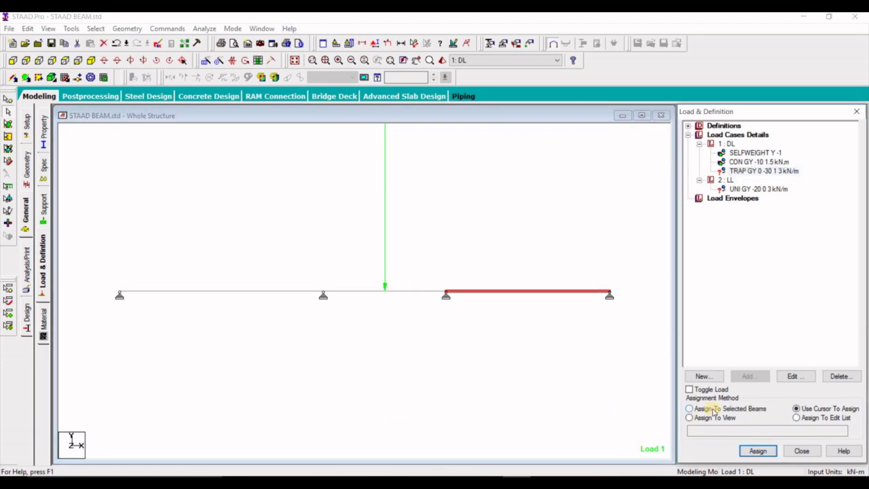
{"action": "left_click", "coordinate": [757, 451]}
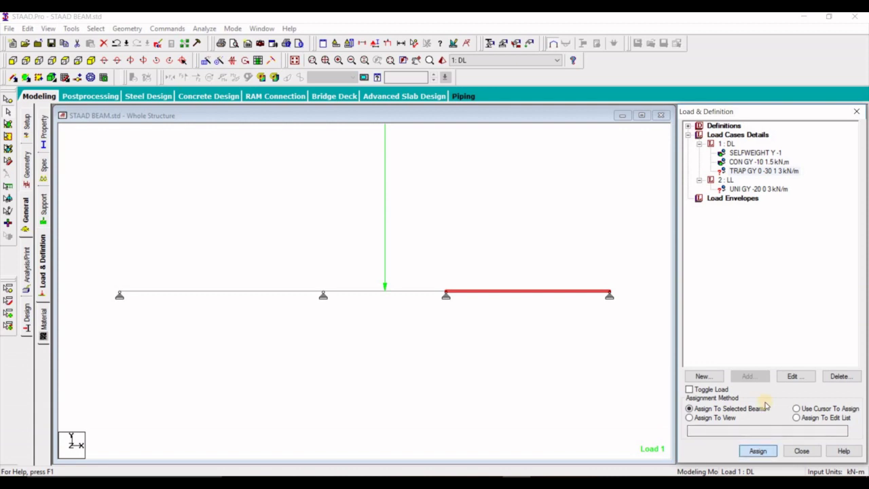
{"action": "left_click", "coordinate": [778, 312]}
{"action": "left_click", "coordinate": [558, 334]}
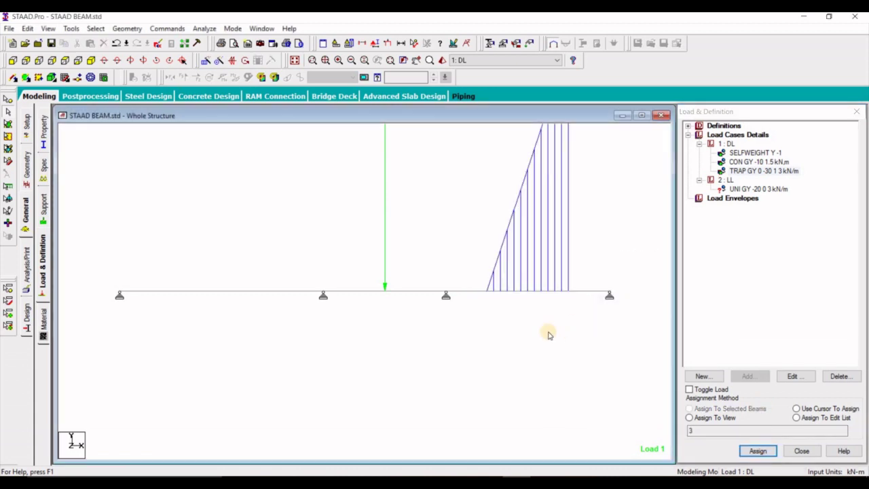
- Assign the 20 kN/m live load to the left span, then display the DL and LL cases
{"action": "left_click", "coordinate": [744, 190]}
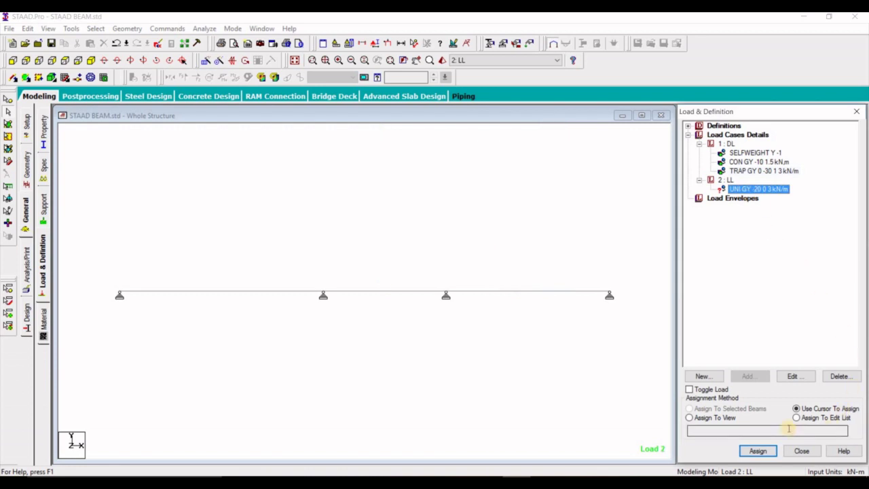
{"action": "left_click", "coordinate": [252, 295]}
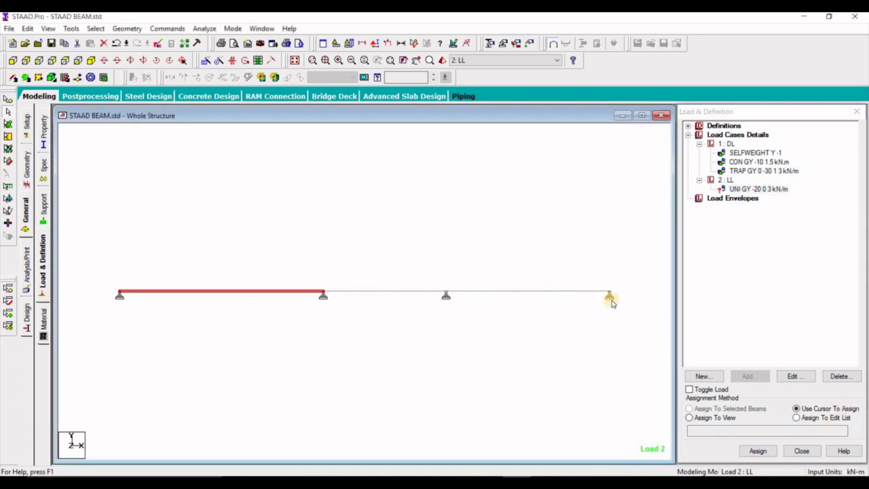
{"action": "left_click", "coordinate": [688, 409]}
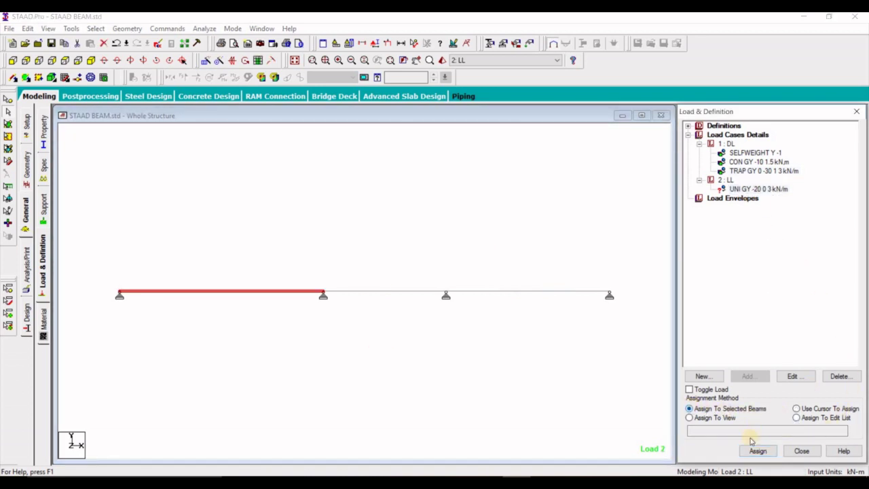
{"action": "left_click", "coordinate": [758, 451]}
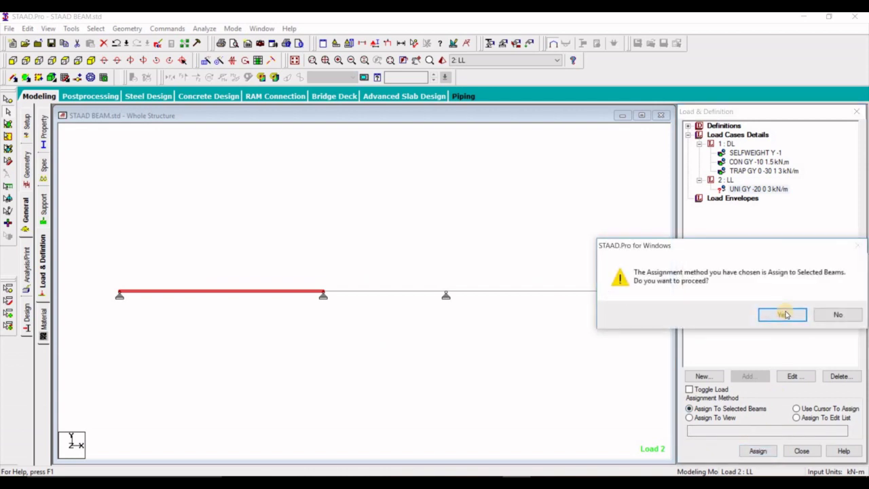
{"action": "left_click", "coordinate": [779, 312]}
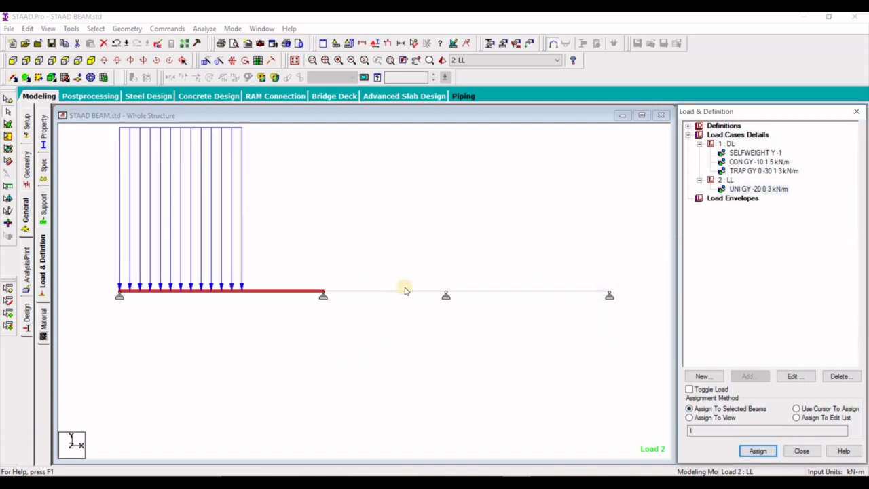
{"action": "left_click", "coordinate": [427, 264]}
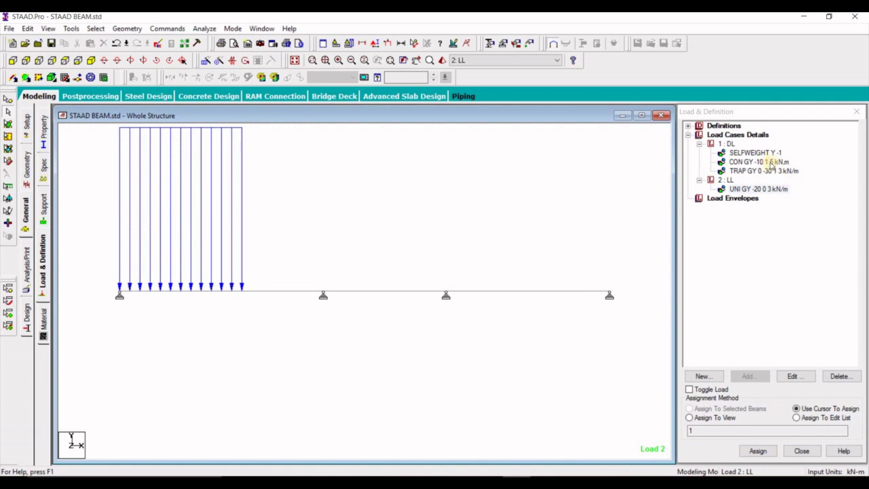
{"action": "left_click", "coordinate": [758, 162]}
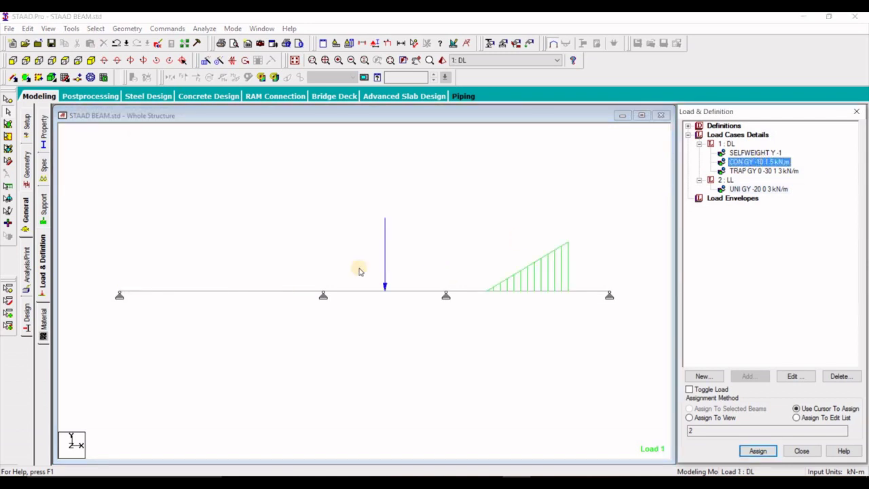
{"action": "left_click", "coordinate": [738, 189]}
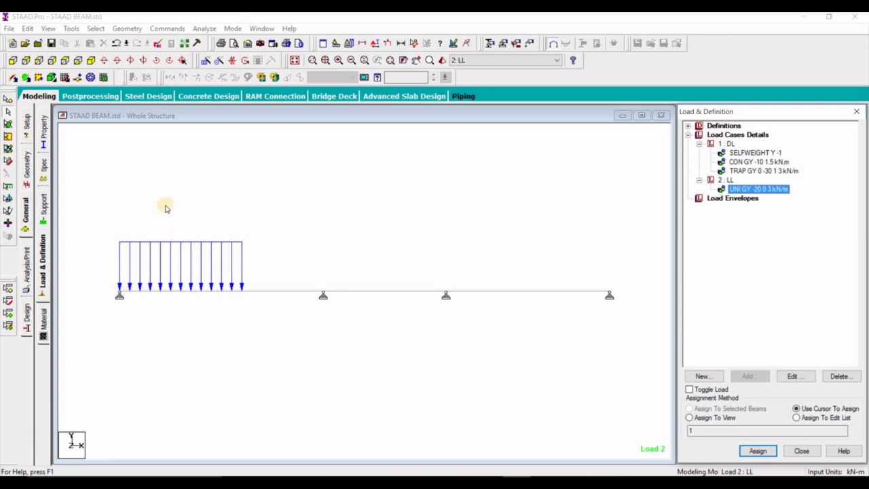
- Check the load scale settings, then show the DL case loads
{"action": "right_click", "coordinate": [164, 226]}
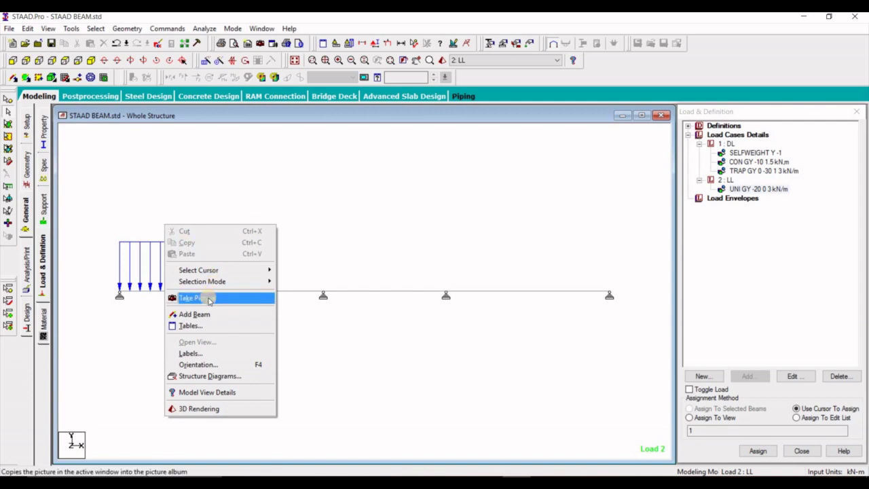
{"action": "left_click", "coordinate": [192, 353]}
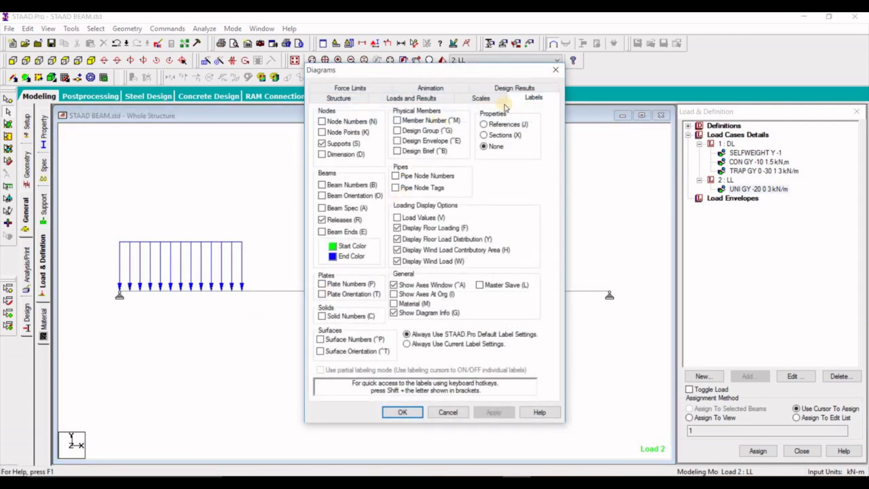
{"action": "left_click", "coordinate": [481, 98]}
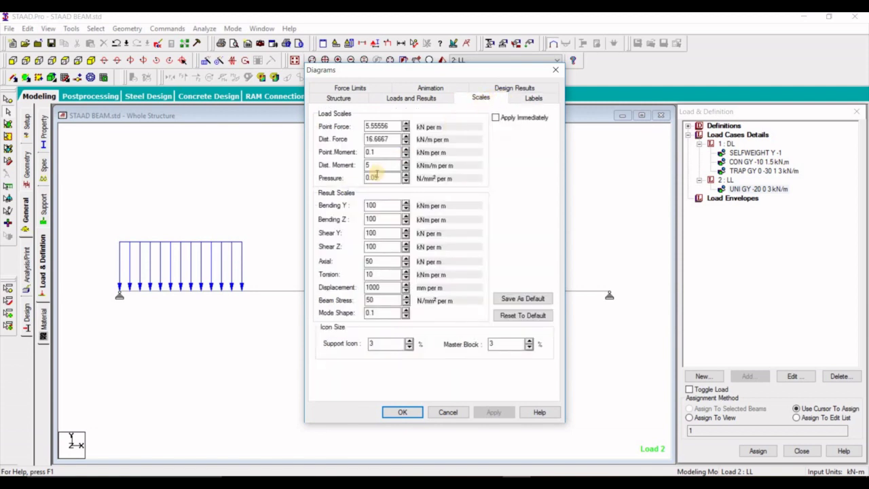
{"action": "left_click", "coordinate": [555, 71]}
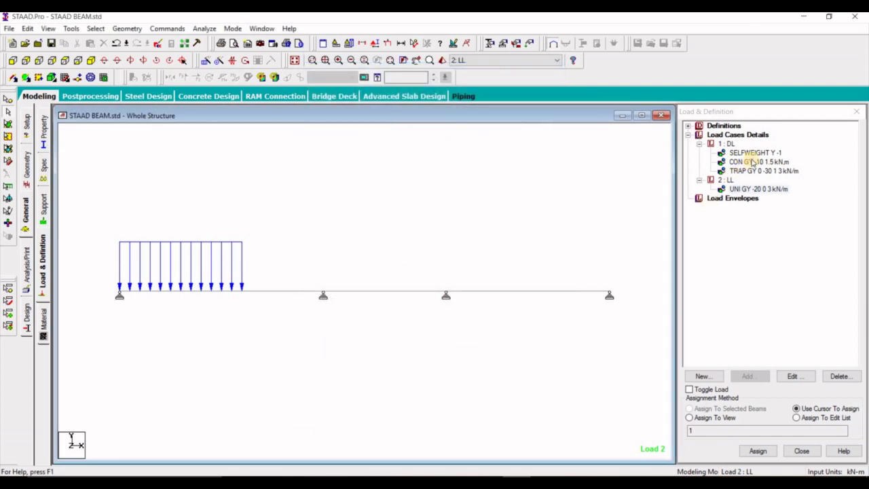
{"action": "left_click", "coordinate": [752, 162]}
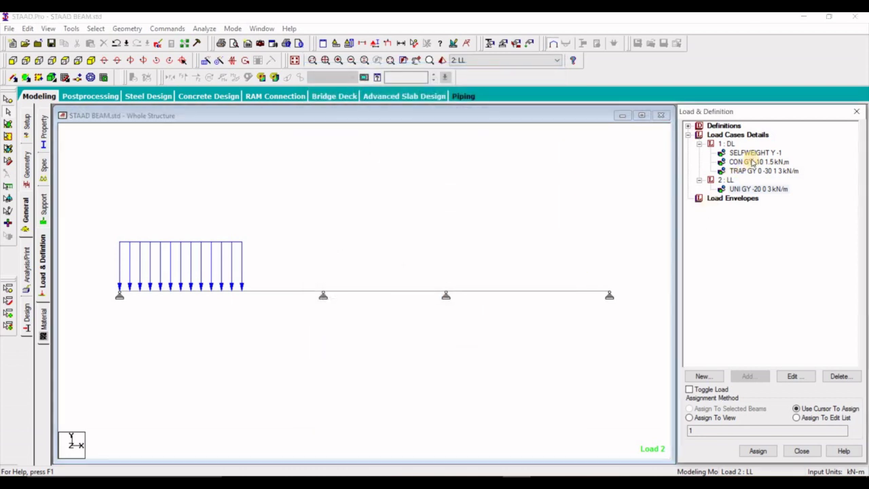
- Set the Point Force display scale to 25 kN per m and apply it
{"action": "right_click", "coordinate": [393, 235]}
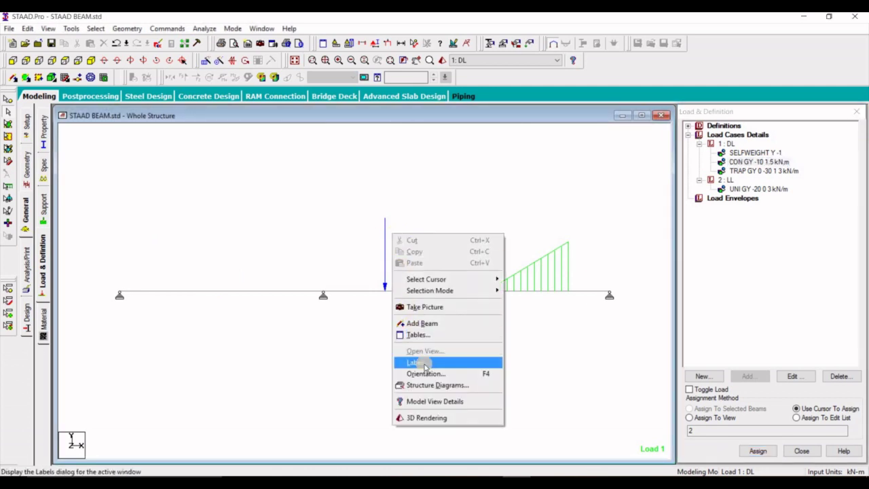
{"action": "left_click", "coordinate": [424, 366]}
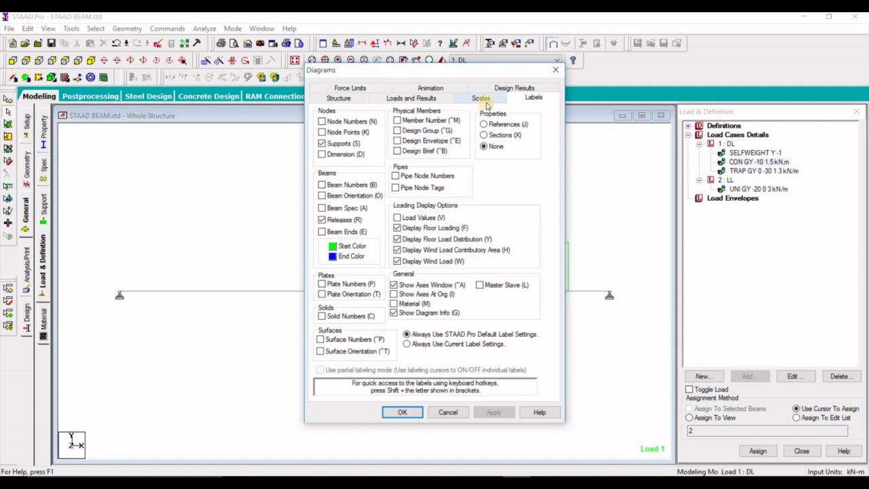
{"action": "left_click", "coordinate": [481, 99]}
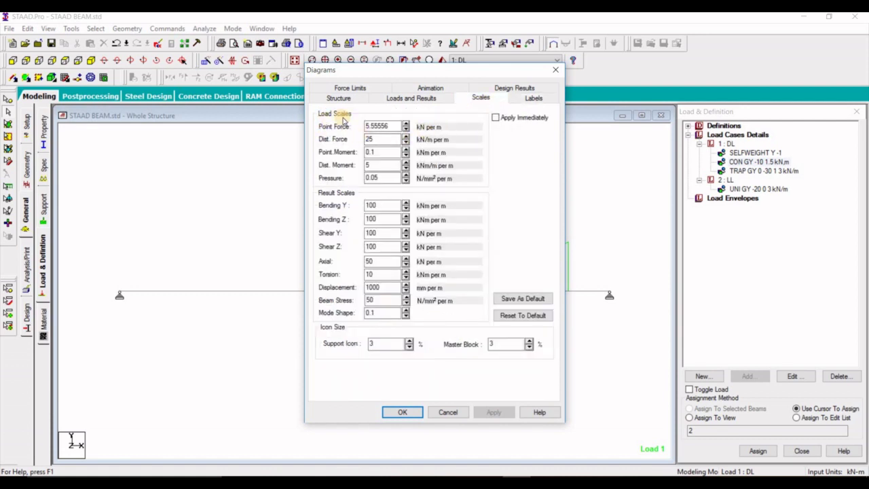
{"action": "double_click", "coordinate": [384, 127]}
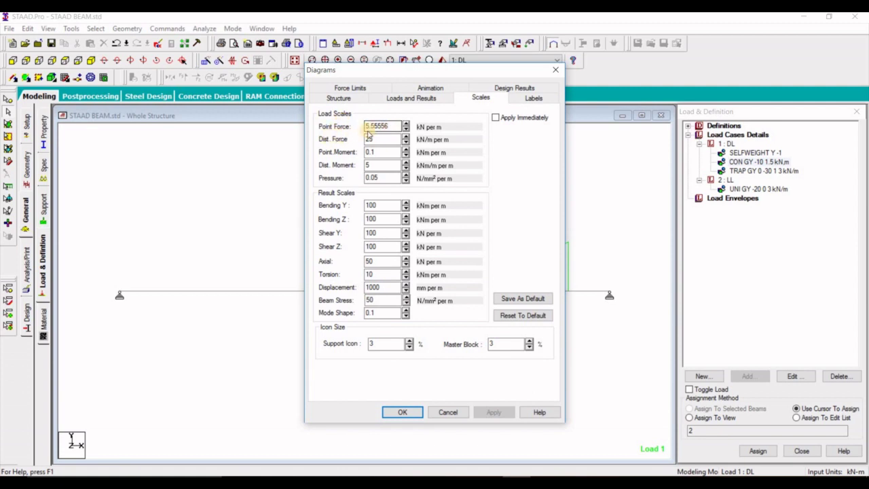
{"action": "left_click", "coordinate": [391, 126]}
{"action": "double_click", "coordinate": [391, 126]}
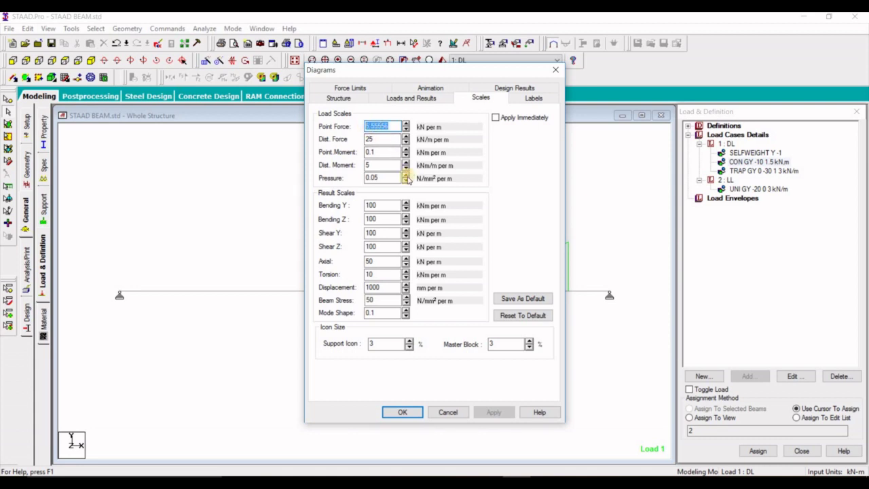
{"action": "type", "text": "25"}
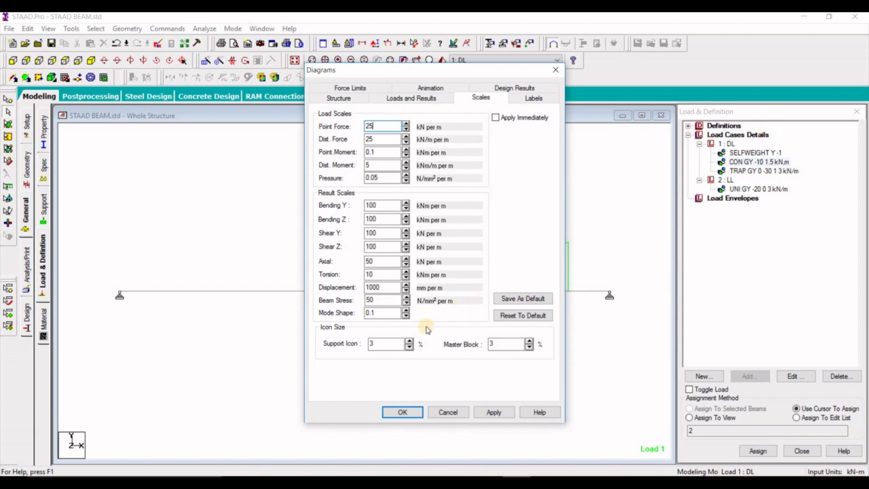
{"action": "left_click", "coordinate": [494, 412]}
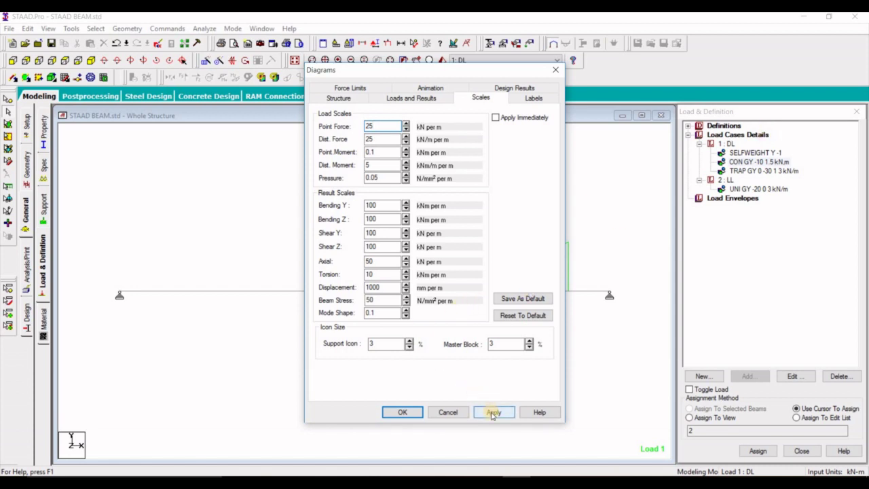
{"action": "left_click", "coordinate": [404, 412]}
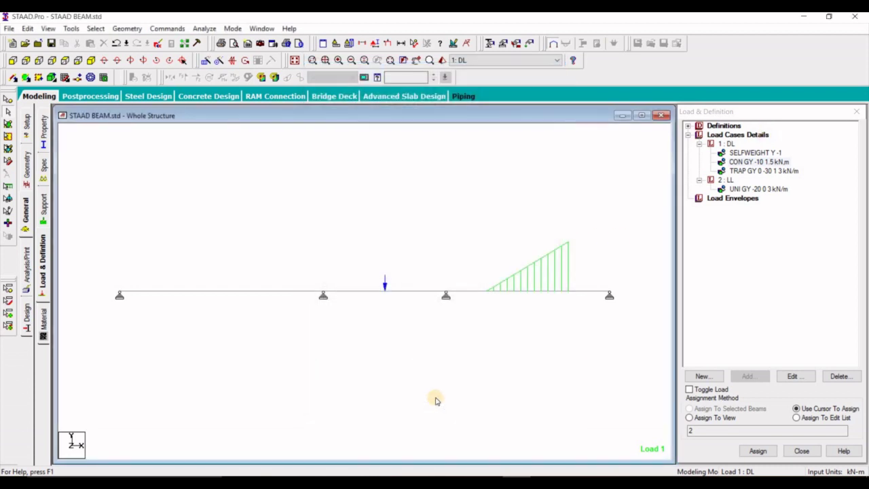
- Try a Point Force display scale of 3 and apply it
{"action": "right_click", "coordinate": [384, 282]}
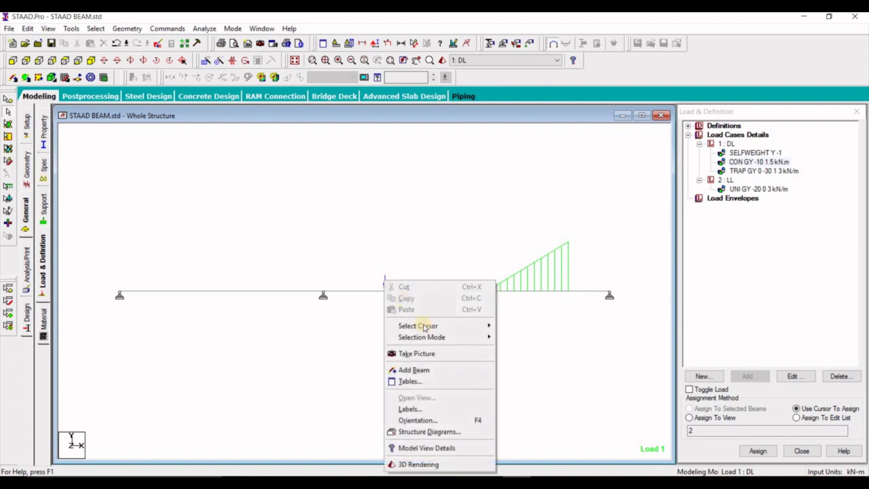
{"action": "left_click", "coordinate": [445, 432]}
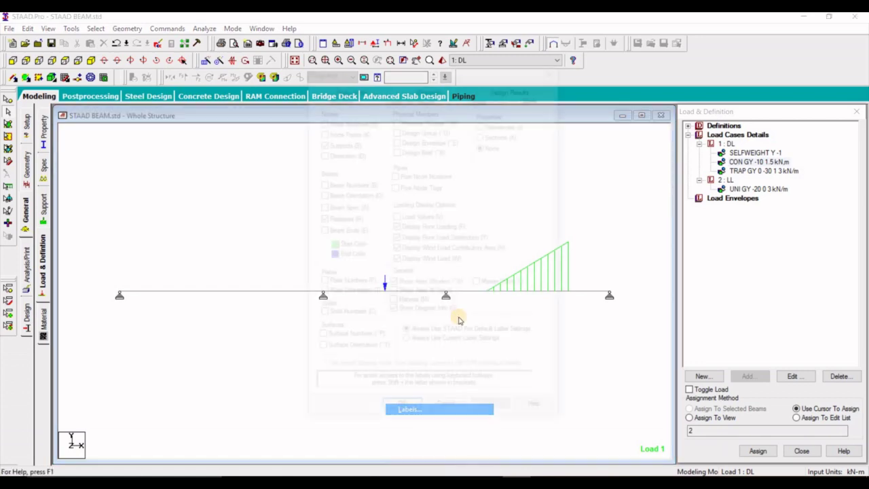
{"action": "left_click", "coordinate": [475, 99]}
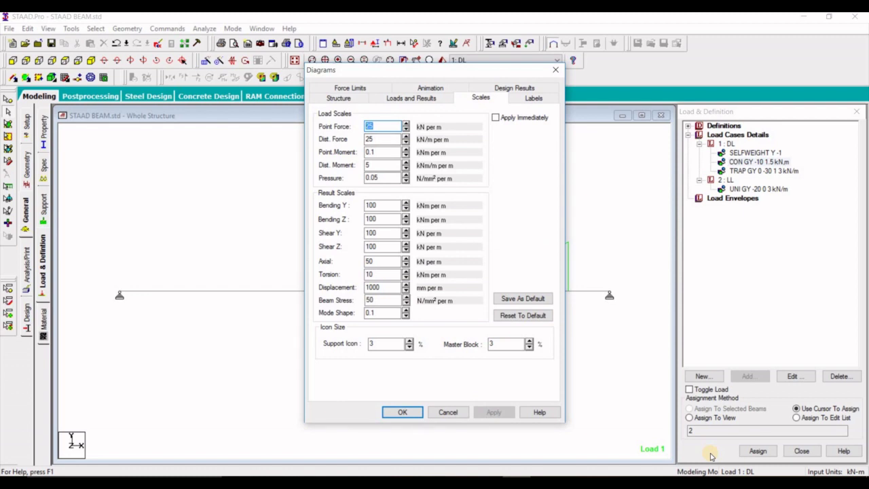
{"action": "type", "text": "3"}
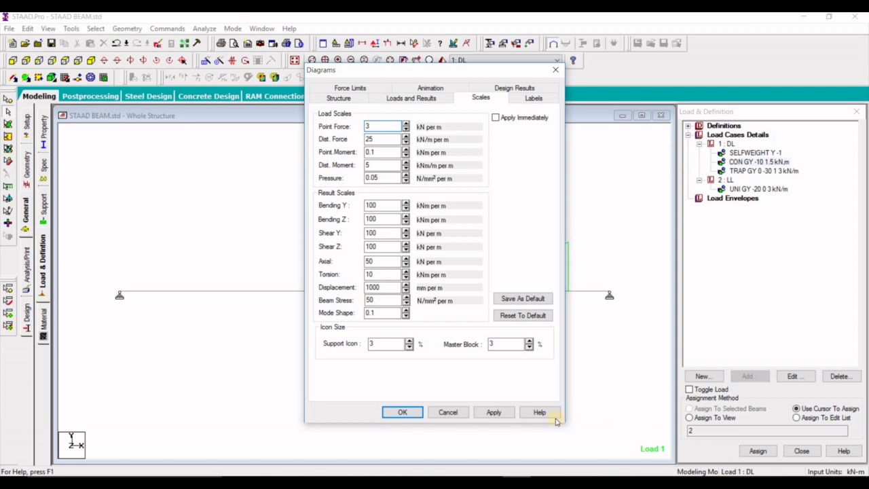
{"action": "left_click", "coordinate": [494, 412]}
{"action": "left_click", "coordinate": [402, 410]}
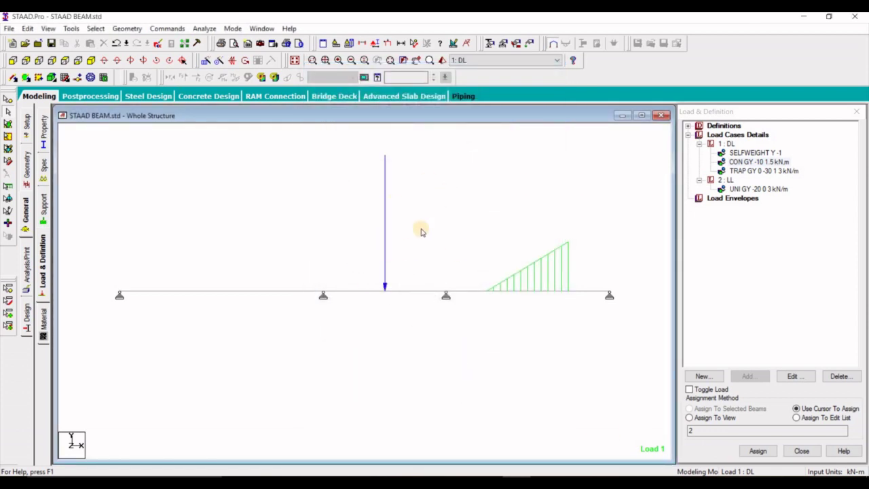
- Change the Point Force display scale to 5 kN per m and apply it
{"action": "right_click", "coordinate": [402, 222]}
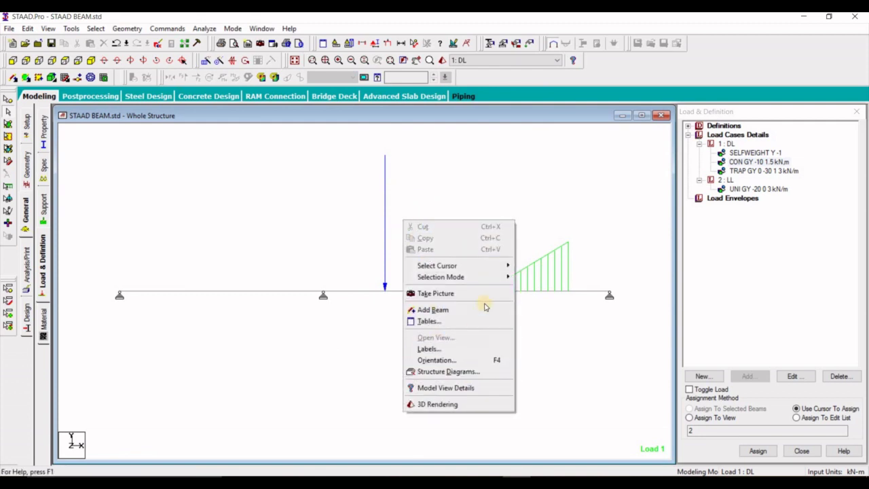
{"action": "left_click", "coordinate": [468, 348]}
{"action": "left_click", "coordinate": [480, 97]}
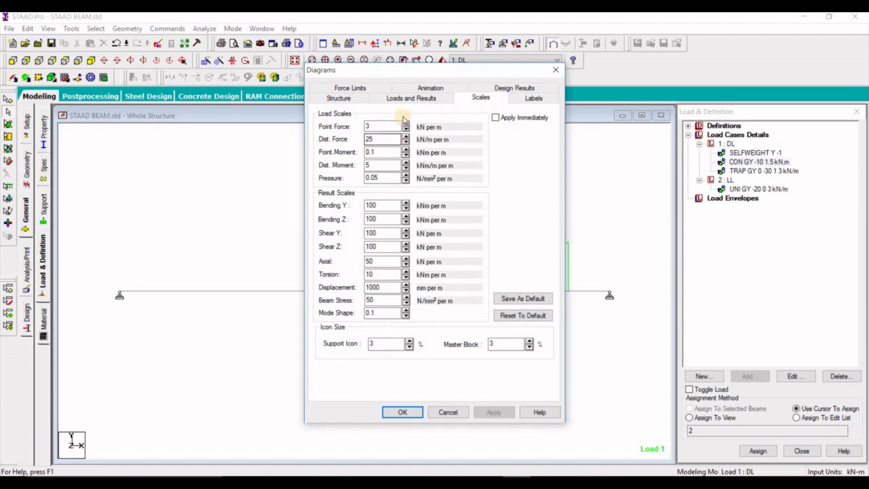
{"action": "left_click", "coordinate": [367, 126]}
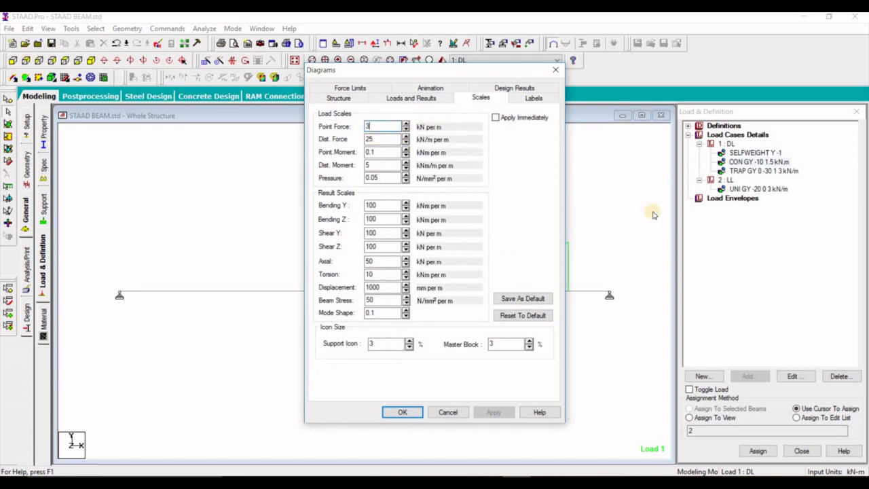
{"action": "type", "text": "3"}
{"action": "key", "text": "shift+Home"}
{"action": "type", "text": "5"}
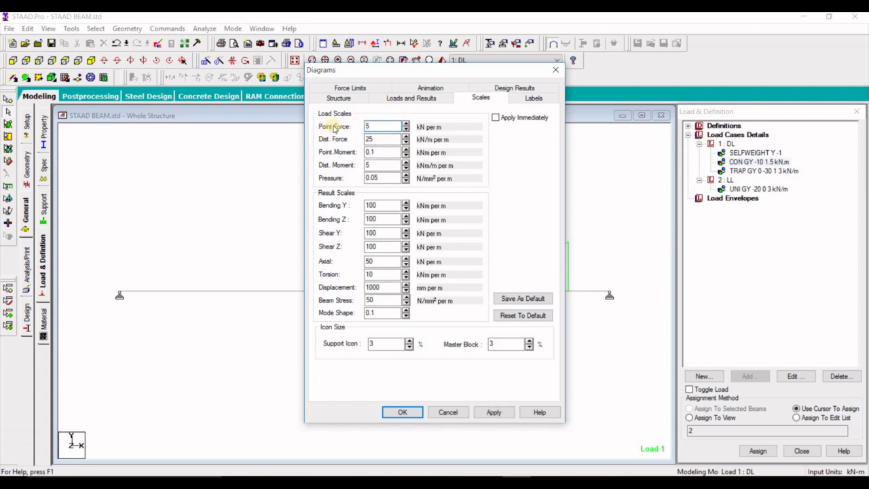
{"action": "left_click", "coordinate": [389, 127]}
{"action": "left_click", "coordinate": [493, 413]}
{"action": "left_click", "coordinate": [402, 412]}
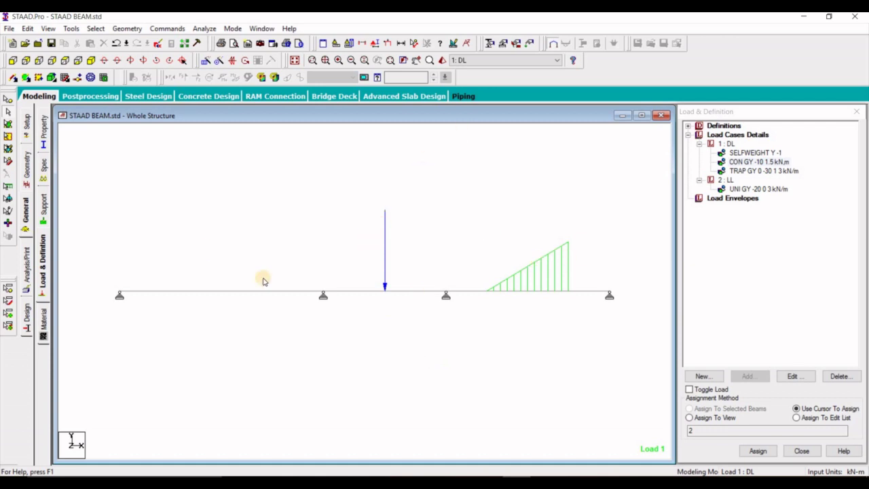
- Display the LL case's -20 kN/m uniform load over the first 3 m
{"action": "left_click", "coordinate": [750, 189]}
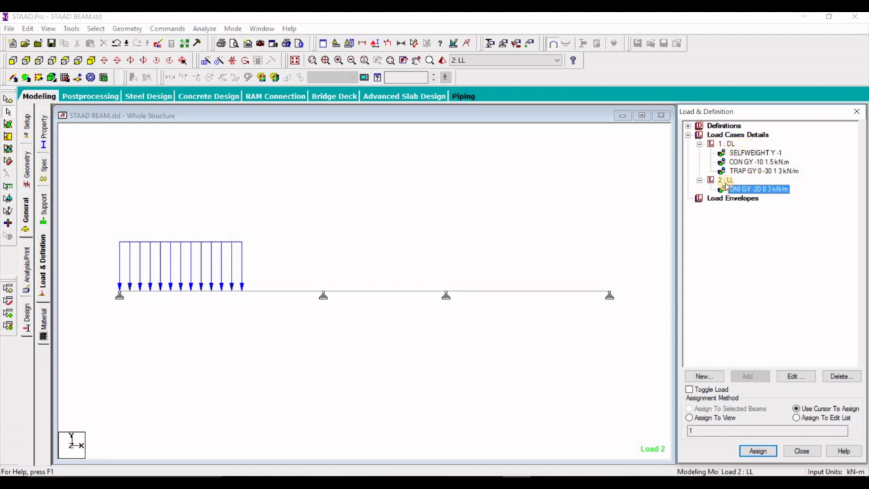
- Open Define Combinations for load 3 and start naming it DL+LL
{"action": "left_click", "coordinate": [741, 136]}
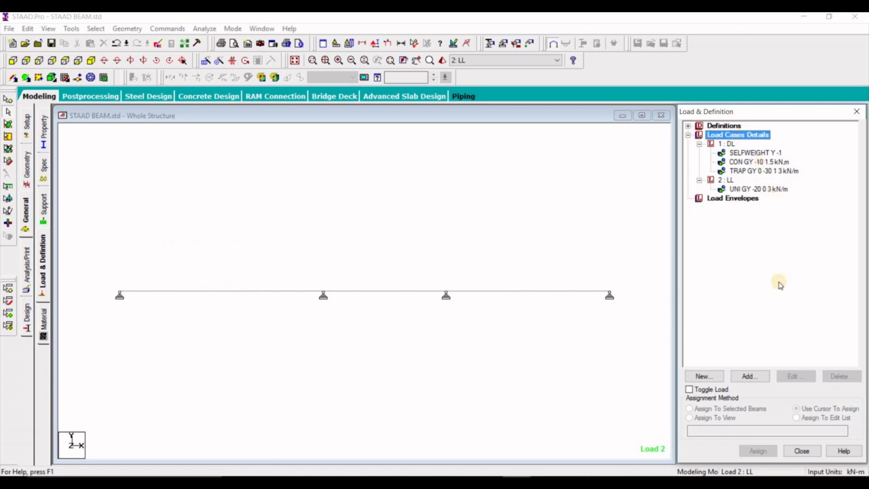
{"action": "left_click", "coordinate": [748, 376]}
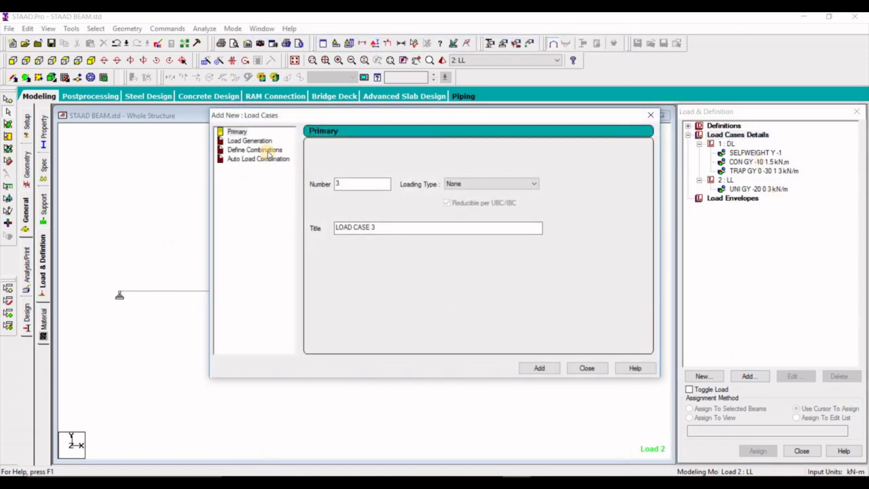
{"action": "left_click", "coordinate": [270, 151]}
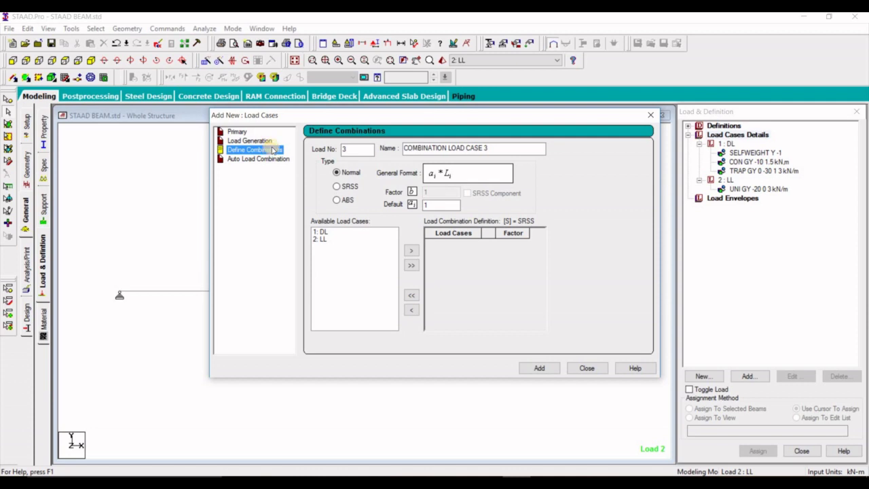
{"action": "left_click_drag", "start_coordinate": [487, 148], "coordinate": [403, 149]}
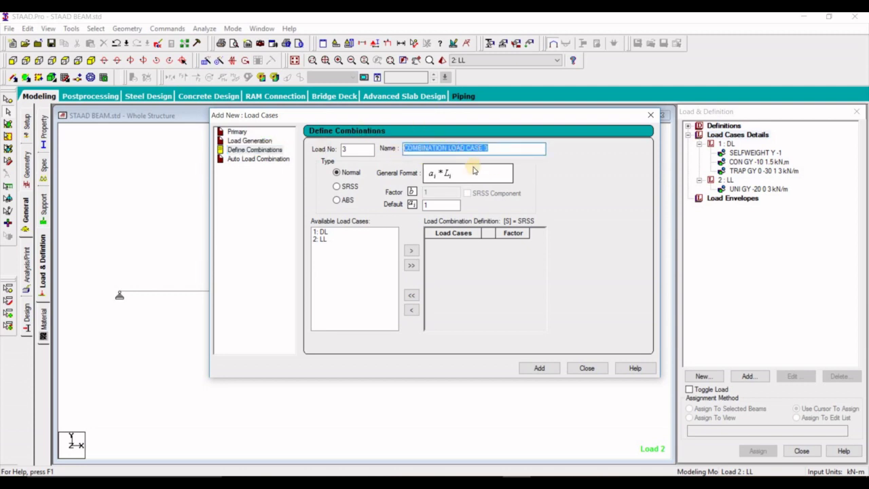
{"action": "type", "text": "DL+LL"}
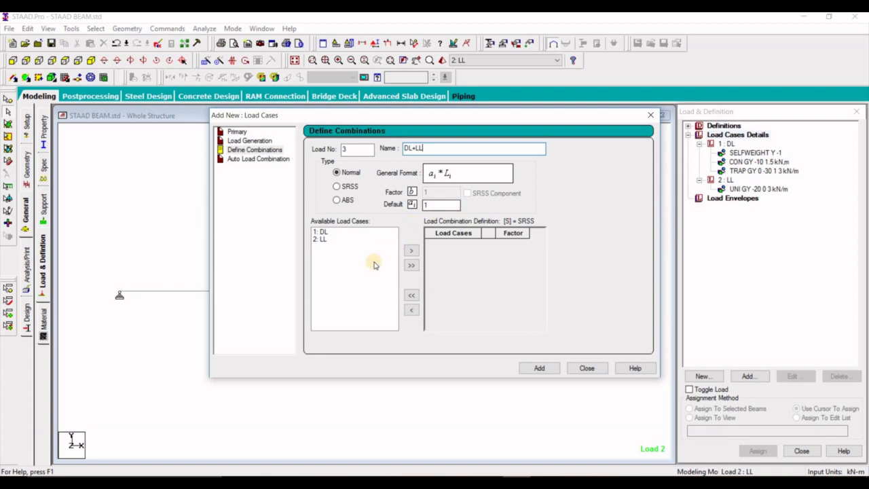
- Add both DL and LL with factor 1 to combination 3 and save it
{"action": "left_click", "coordinate": [412, 271]}
{"action": "left_click", "coordinate": [412, 270]}
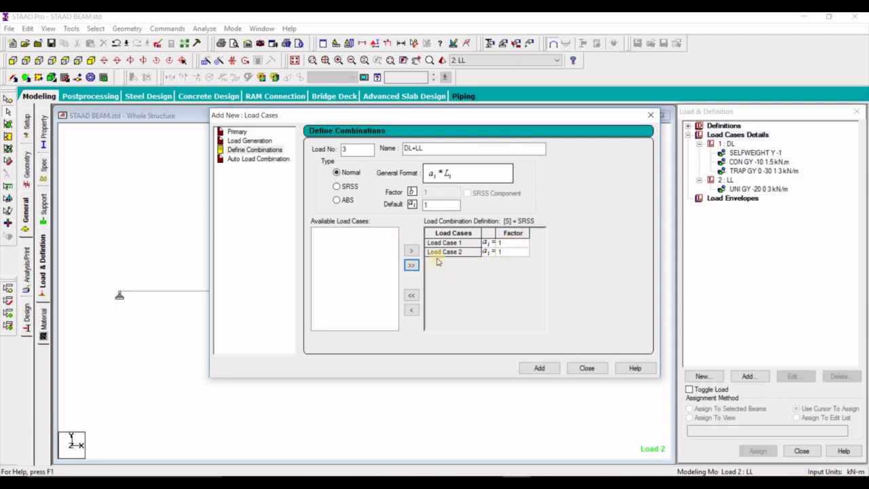
{"action": "left_click", "coordinate": [412, 296]}
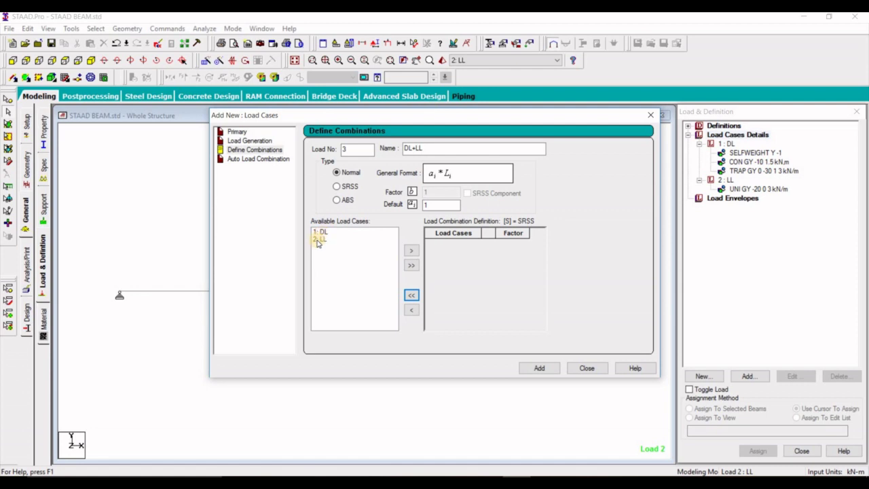
{"action": "left_click", "coordinate": [325, 239]}
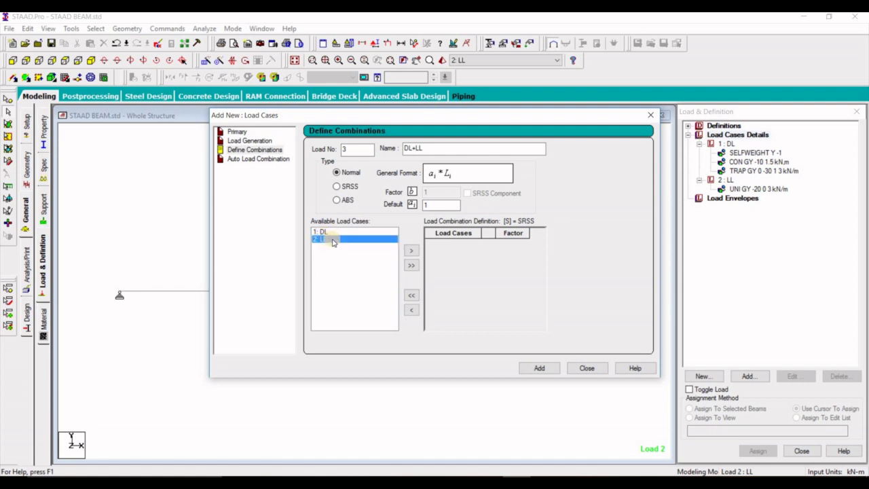
{"action": "left_click", "coordinate": [412, 251]}
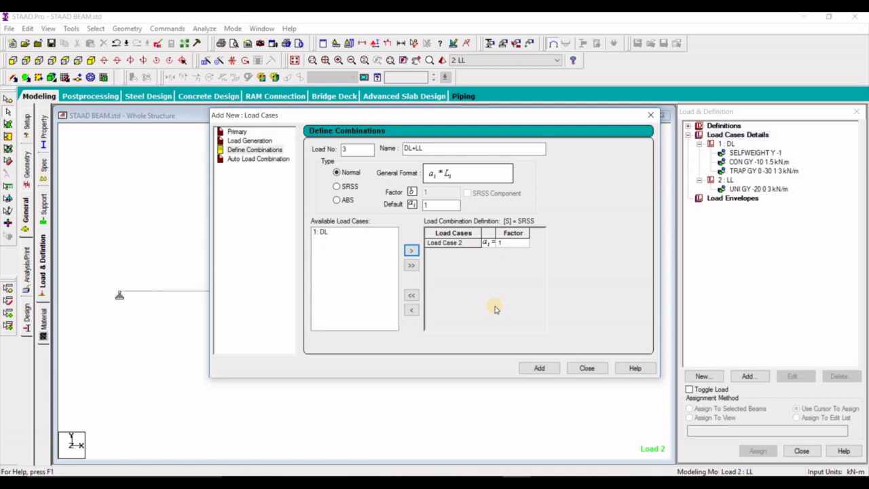
{"action": "left_click", "coordinate": [322, 233]}
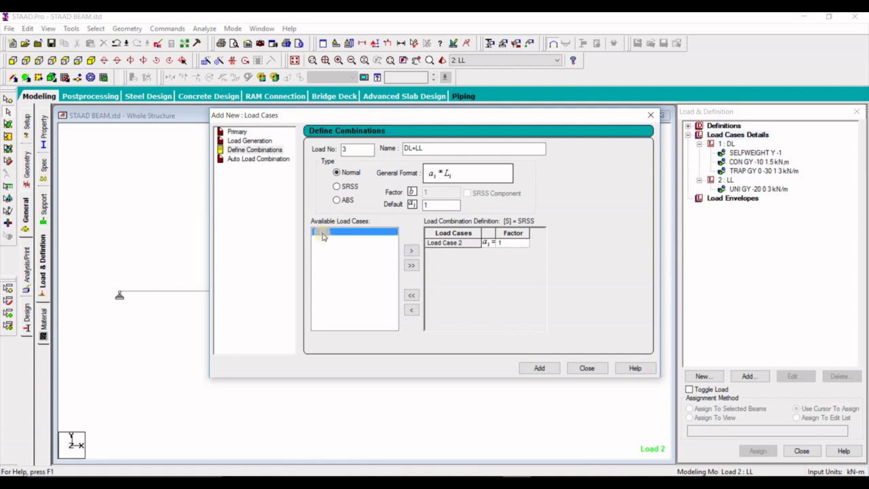
{"action": "left_click", "coordinate": [415, 253]}
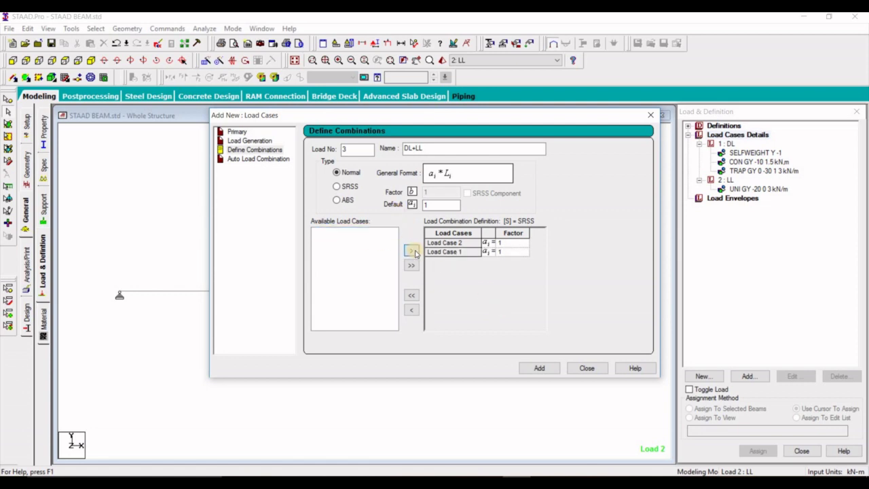
{"action": "left_click", "coordinate": [411, 294]}
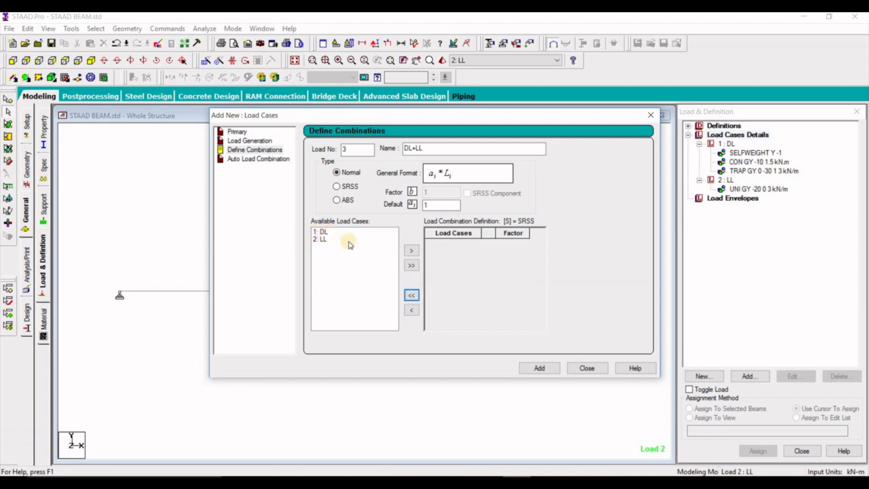
{"action": "left_click", "coordinate": [412, 267]}
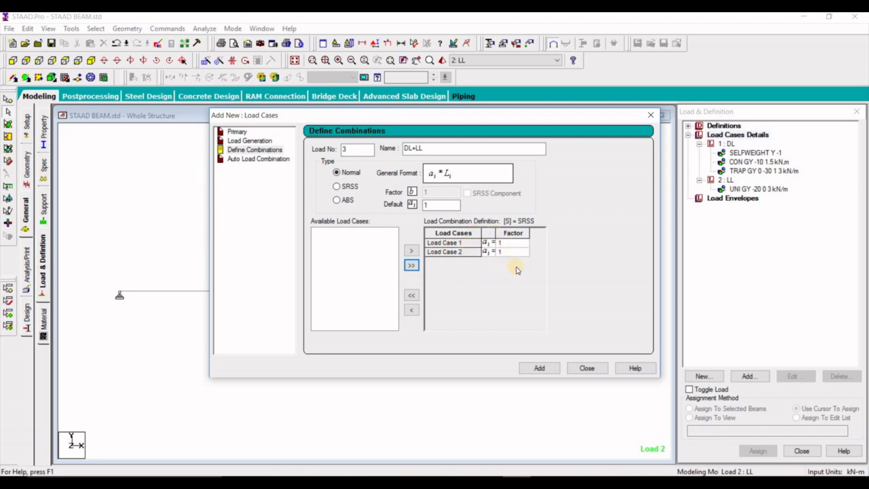
{"action": "left_click", "coordinate": [539, 368]}
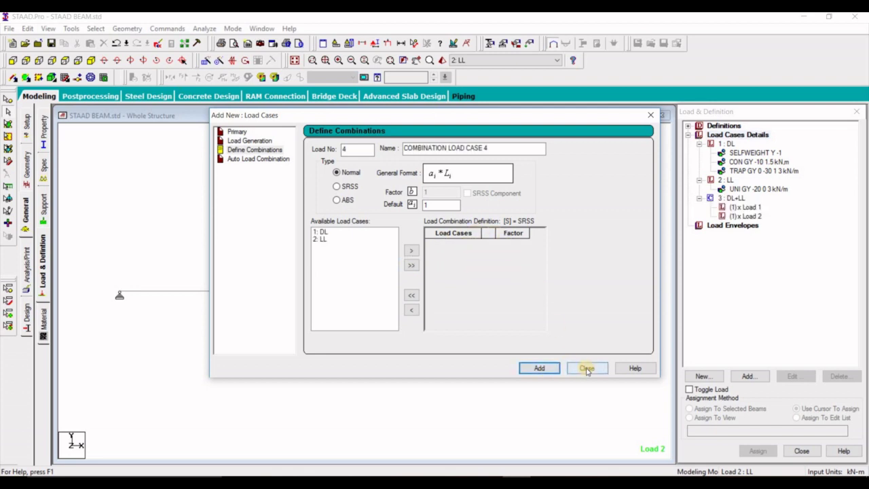
- Add a Perform Analysis command with No Print to the model
{"action": "left_click", "coordinate": [587, 368]}
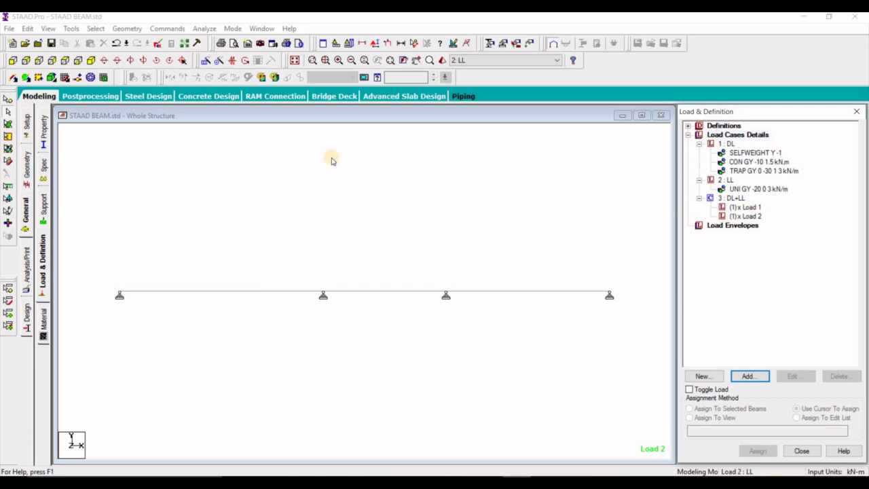
{"action": "left_click", "coordinate": [141, 167]}
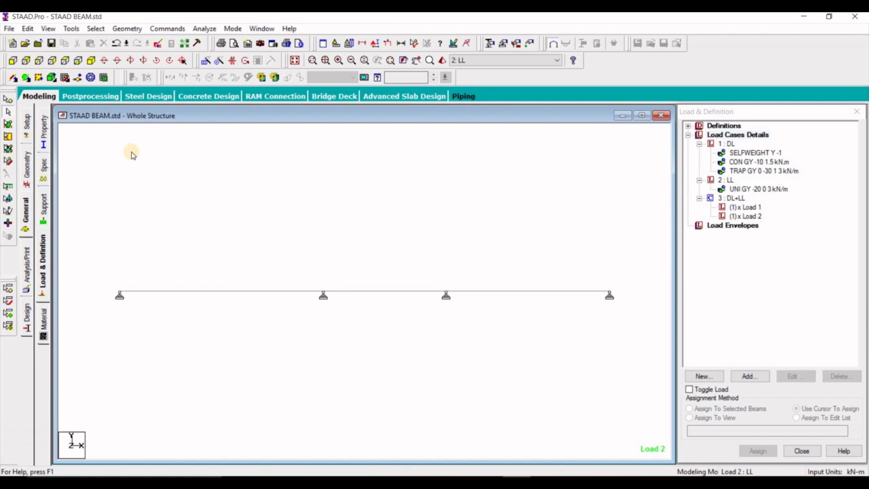
{"action": "left_click", "coordinate": [170, 28]}
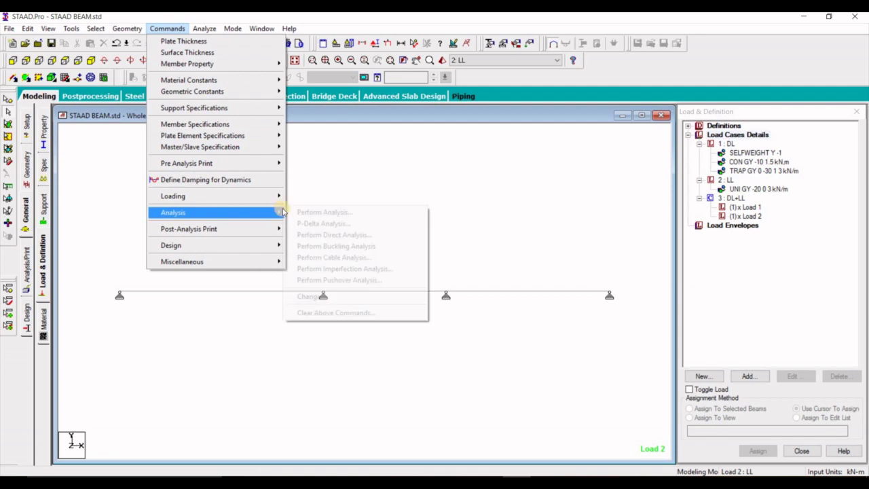
{"action": "mouse_move", "coordinate": [280, 213]}
{"action": "left_click", "coordinate": [341, 211]}
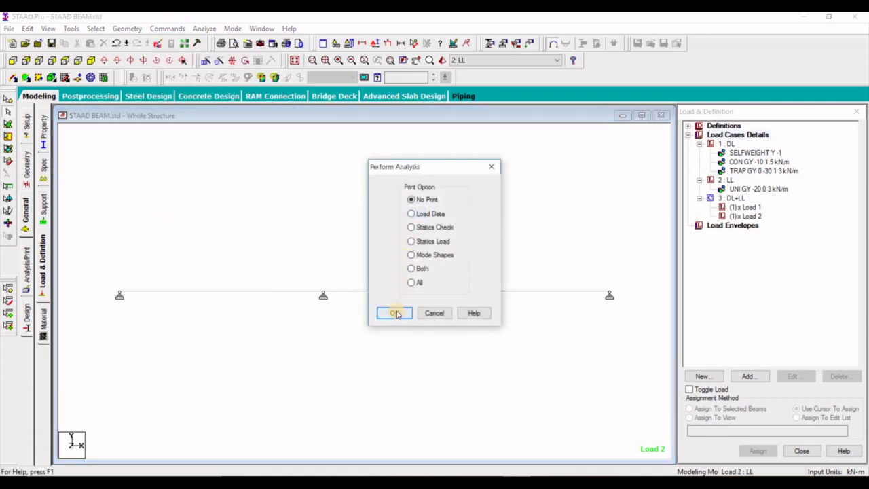
{"action": "left_click", "coordinate": [397, 314]}
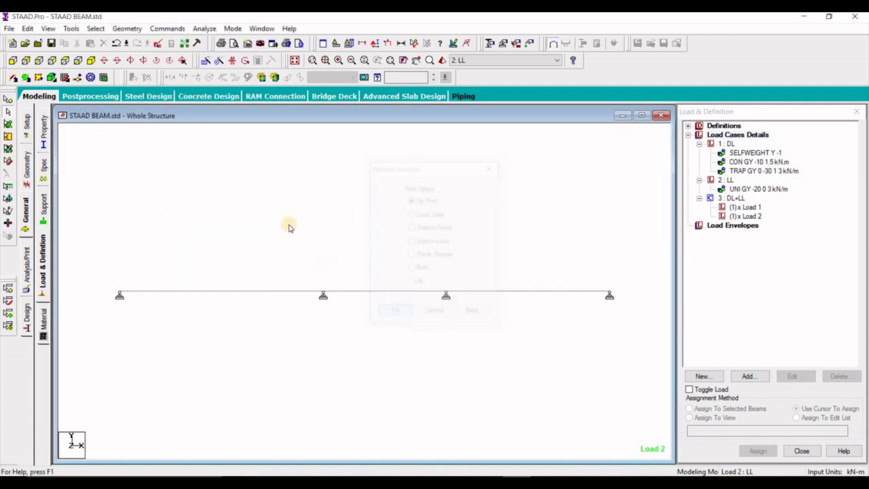
- Add a Print Analysis Results command to the model
{"action": "left_click", "coordinate": [166, 29]}
{"action": "mouse_move", "coordinate": [194, 228]}
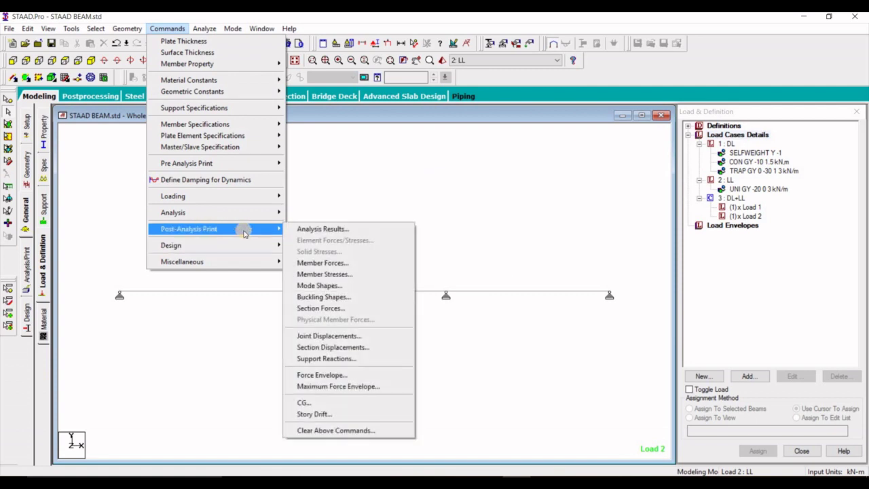
{"action": "left_click", "coordinate": [310, 233]}
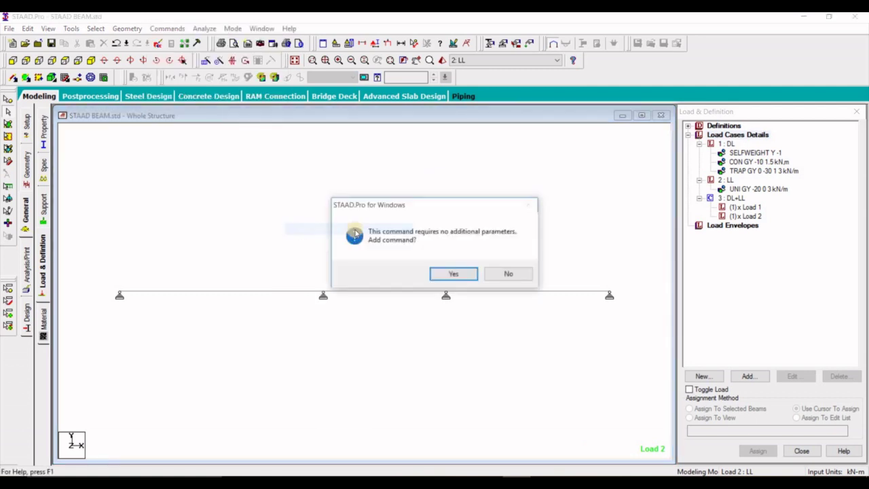
{"action": "left_click", "coordinate": [448, 275]}
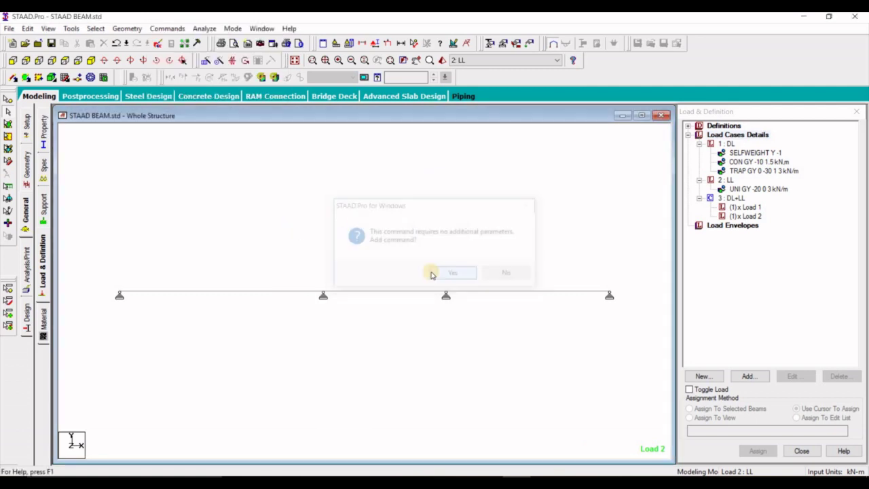
- Save the model, run the analysis with 0 errors, and enter post-processing mode
{"action": "left_click", "coordinate": [202, 30]}
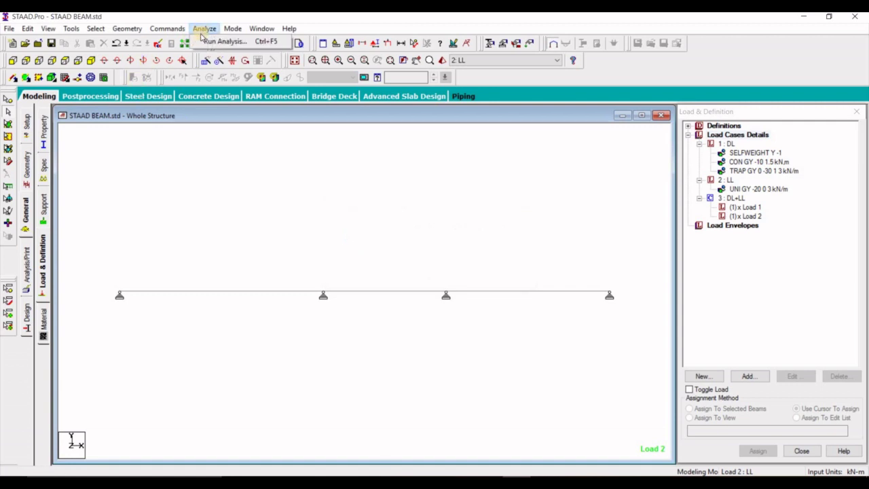
{"action": "left_click", "coordinate": [224, 41]}
{"action": "left_click", "coordinate": [366, 263]}
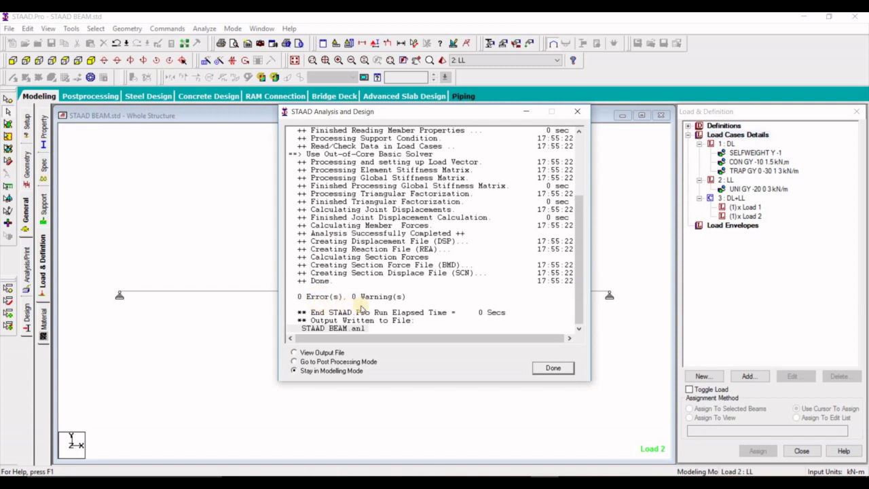
{"action": "left_click", "coordinate": [302, 362]}
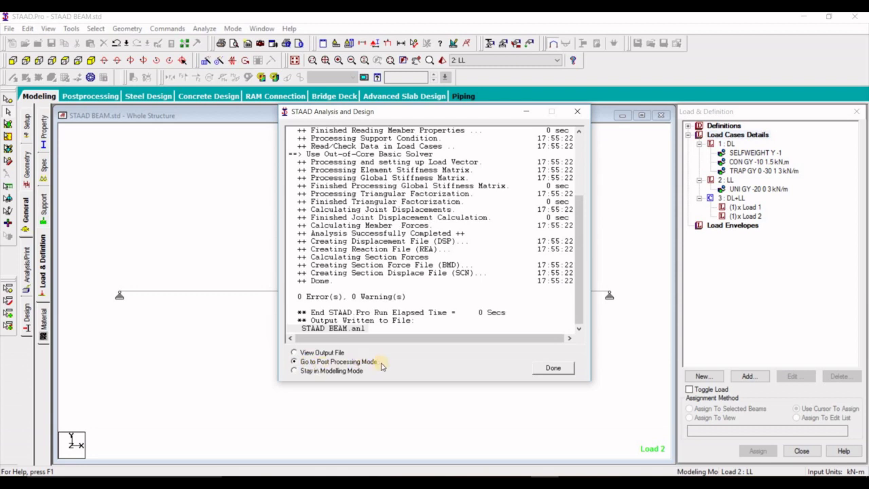
{"action": "left_click", "coordinate": [553, 368]}
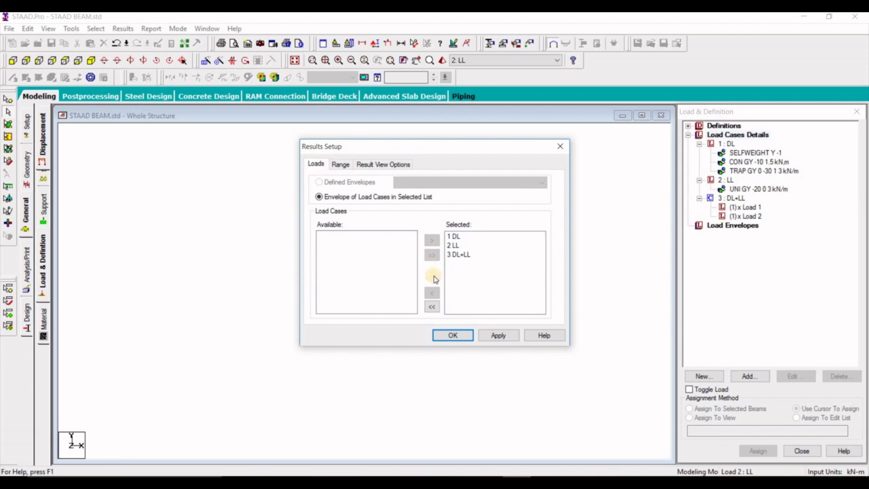
- Select only the DL+LL combination in Results Setup and view its displacement results
{"action": "left_click", "coordinate": [432, 307]}
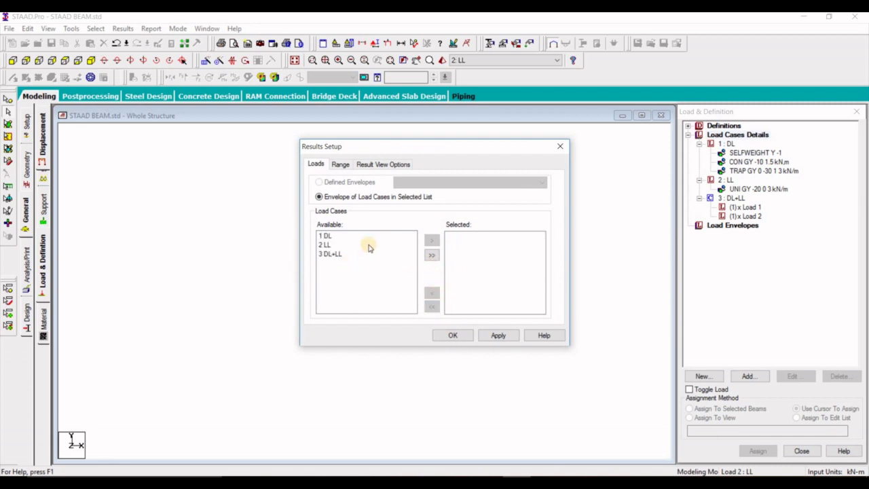
{"action": "left_click", "coordinate": [332, 256]}
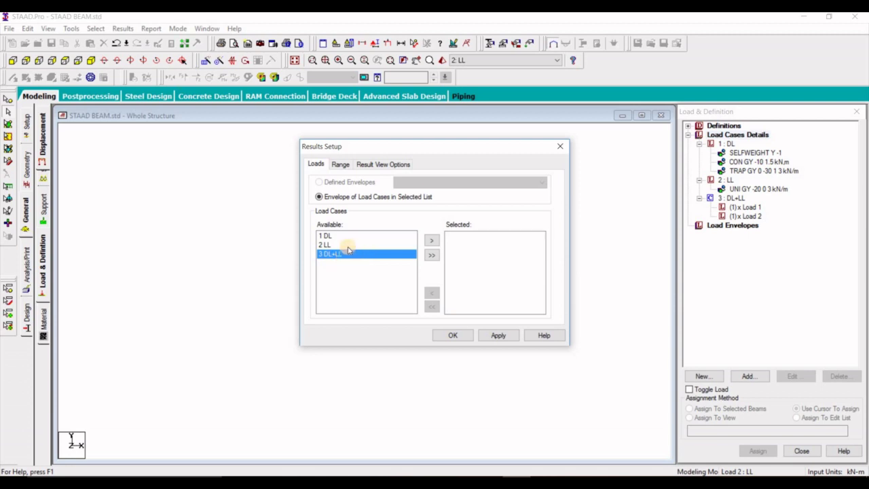
{"action": "left_click", "coordinate": [348, 245]}
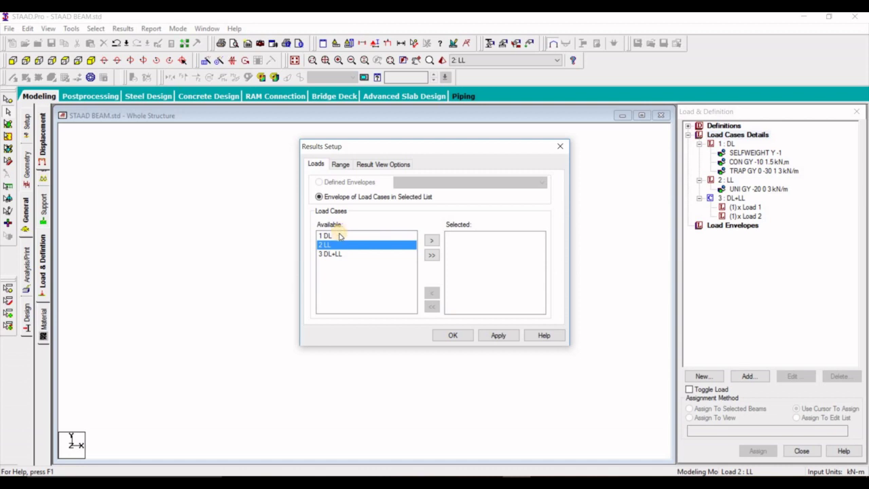
{"action": "left_click", "coordinate": [344, 235]}
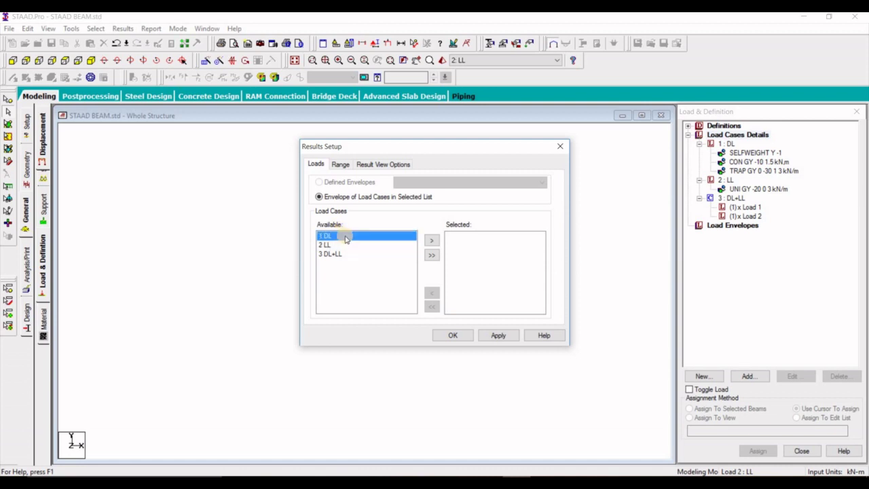
{"action": "left_click", "coordinate": [431, 242]}
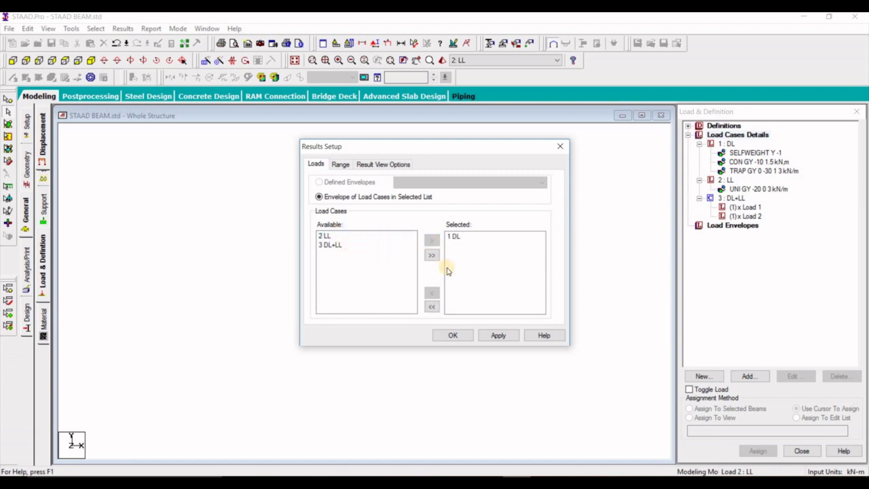
{"action": "left_click", "coordinate": [433, 307]}
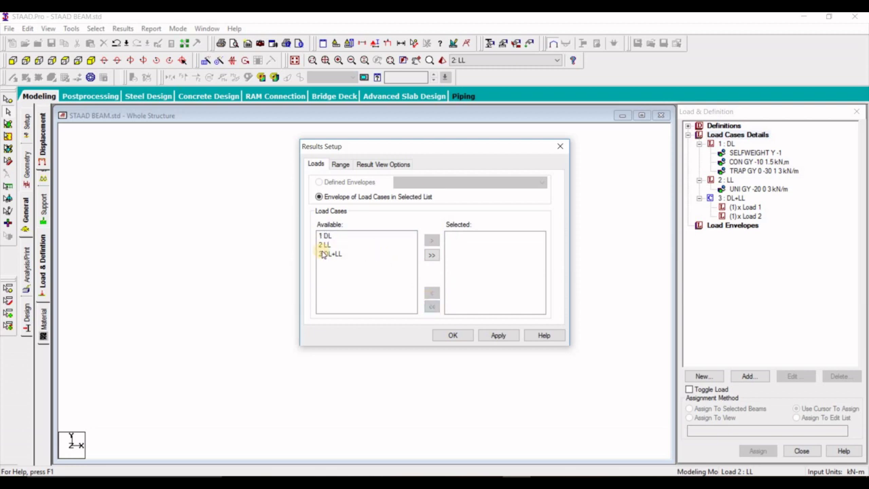
{"action": "left_click", "coordinate": [336, 253]}
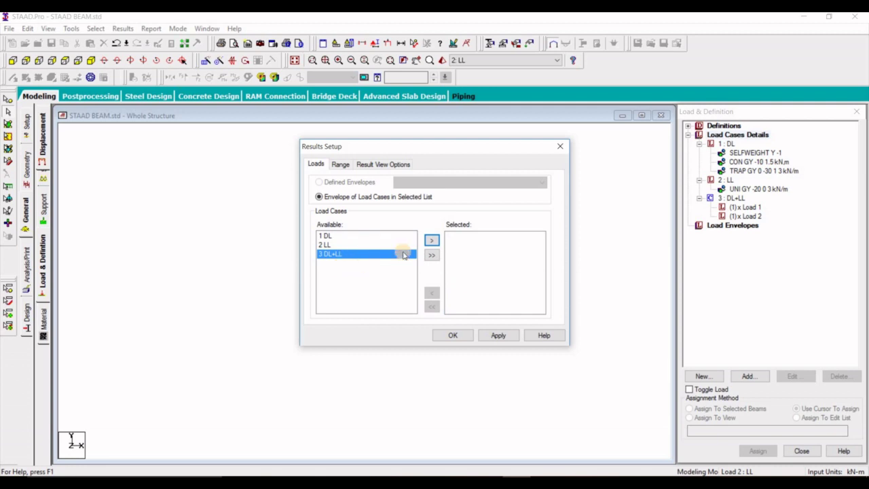
{"action": "left_click", "coordinate": [432, 240]}
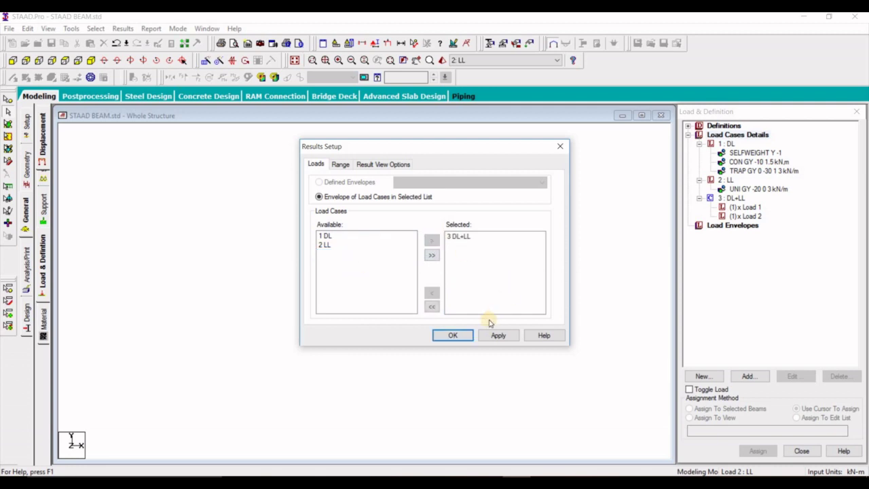
{"action": "left_click", "coordinate": [452, 335]}
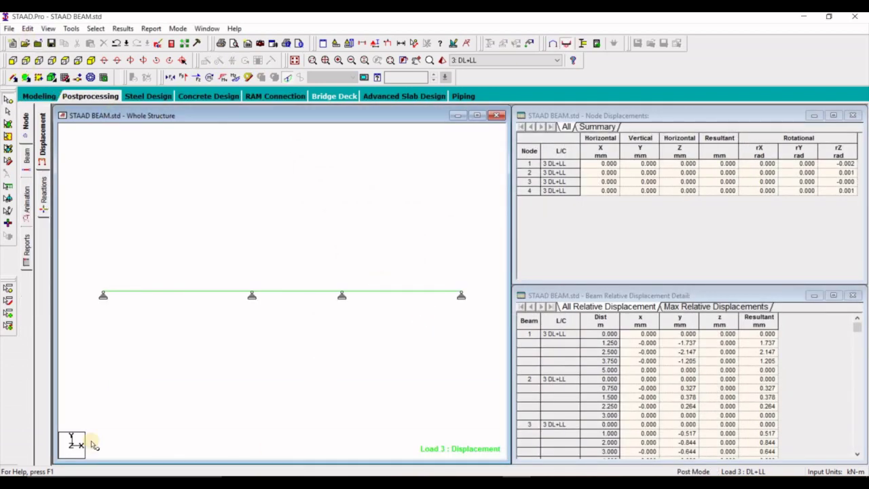
{"action": "left_click", "coordinate": [287, 77]}
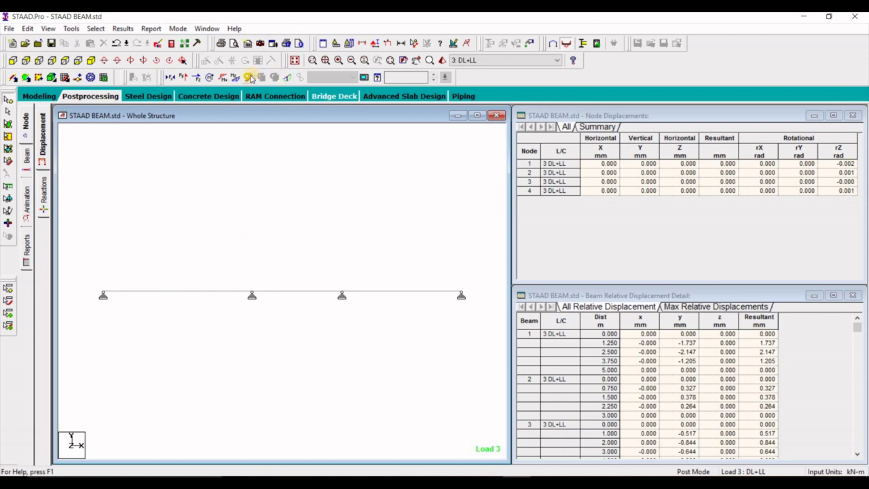
- Toggle the Shear Y force diagram for Load 3 on the three-span beam
{"action": "left_click", "coordinate": [183, 77]}
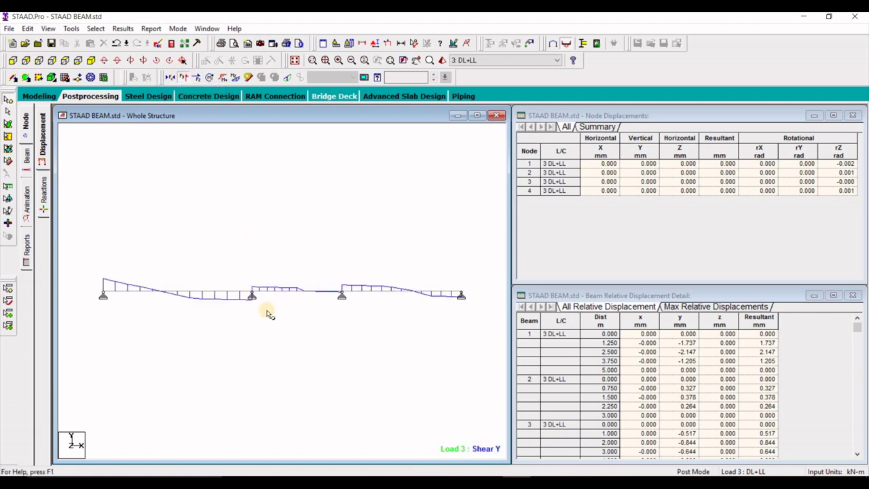
{"action": "scroll", "coordinate": [268, 314], "scroll_direction": "up", "scroll_amount": 1}
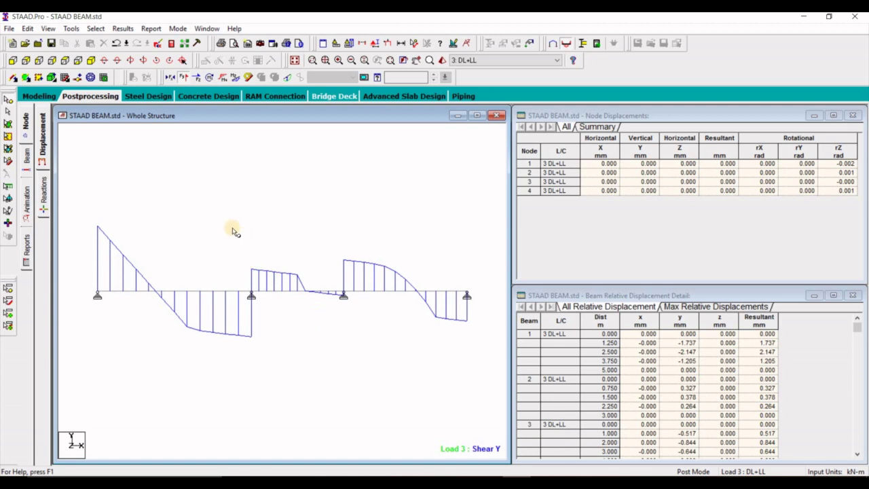
{"action": "left_click", "coordinate": [183, 78]}
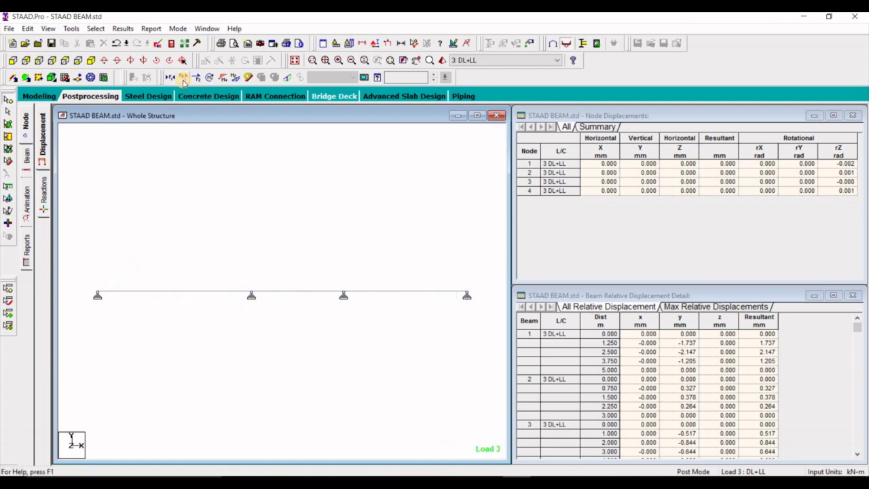
{"action": "left_click", "coordinate": [183, 78]}
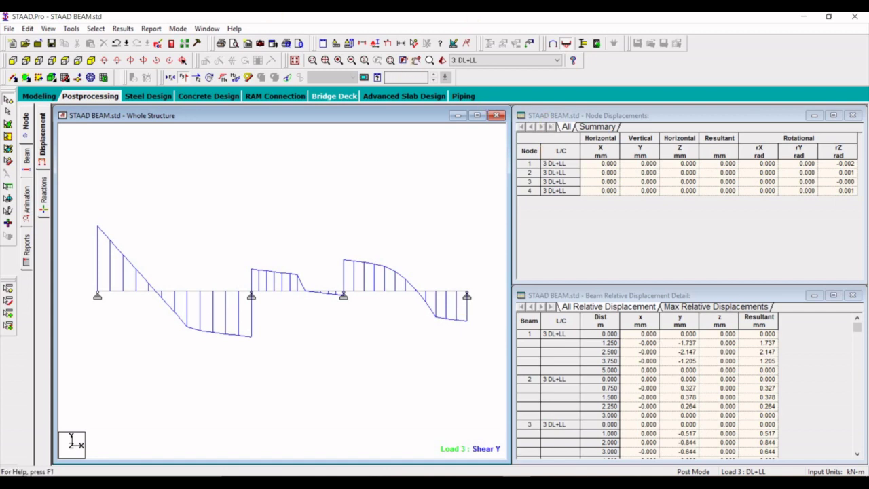
- Annotate the Shear Y diagram with Ends, Maximum and Mid point values through View Value
{"action": "left_click", "coordinate": [123, 32]}
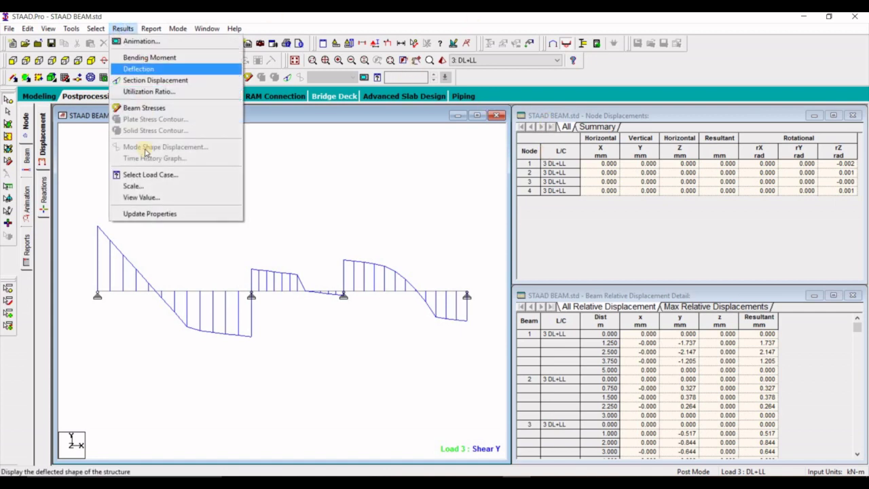
{"action": "left_click", "coordinate": [171, 197]}
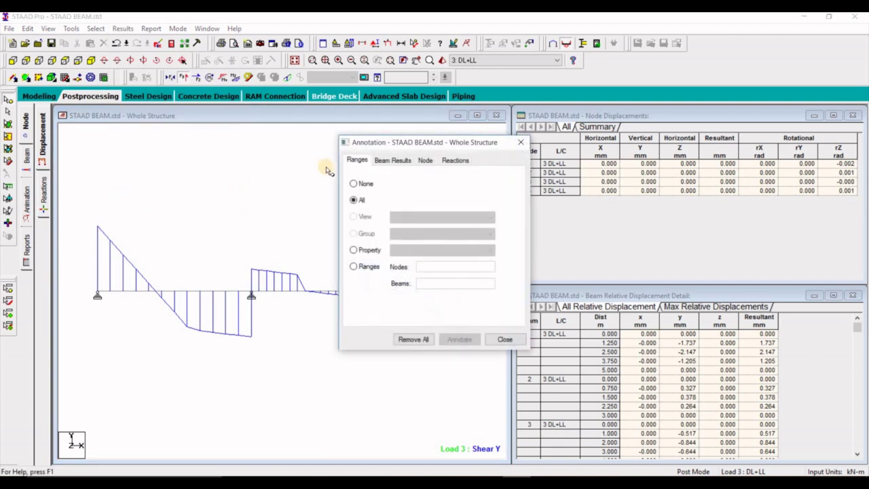
{"action": "left_click", "coordinate": [398, 164]}
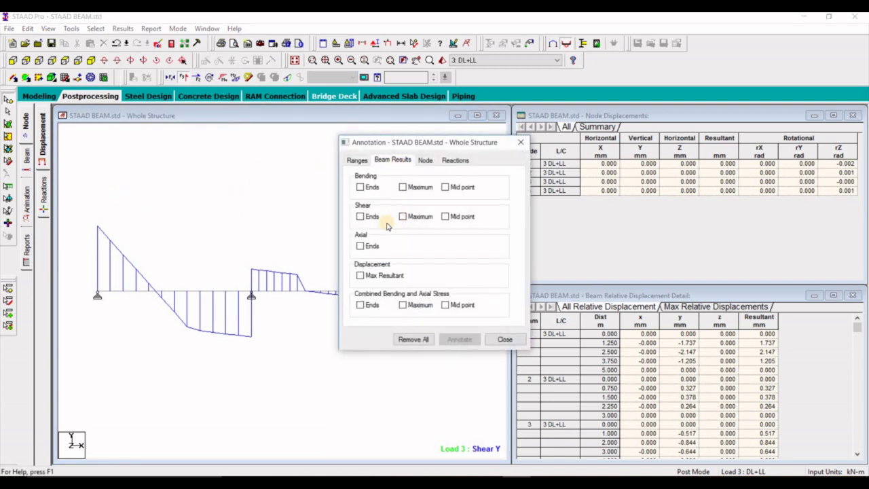
{"action": "left_click", "coordinate": [360, 217]}
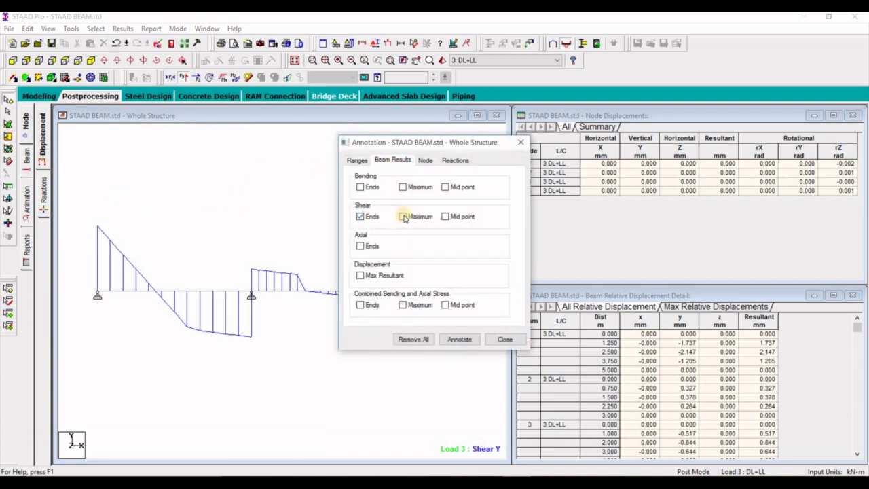
{"action": "left_click", "coordinate": [403, 217]}
{"action": "left_click", "coordinate": [445, 216]}
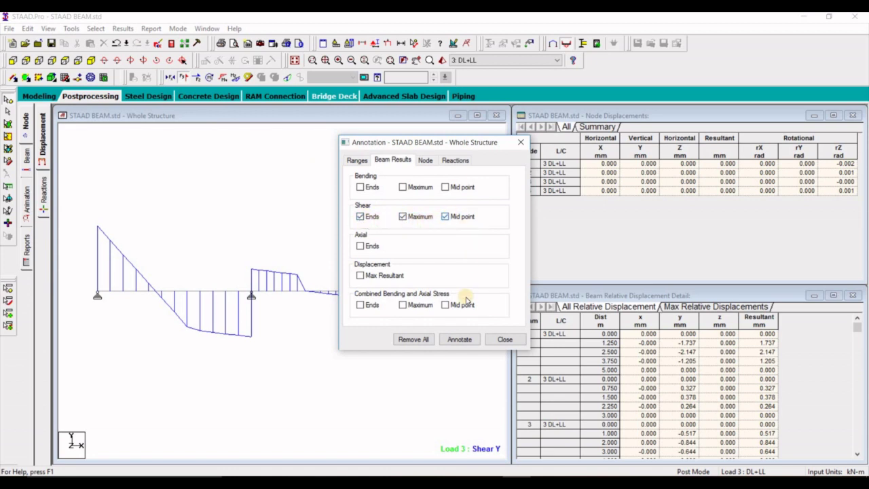
{"action": "left_click", "coordinate": [466, 341]}
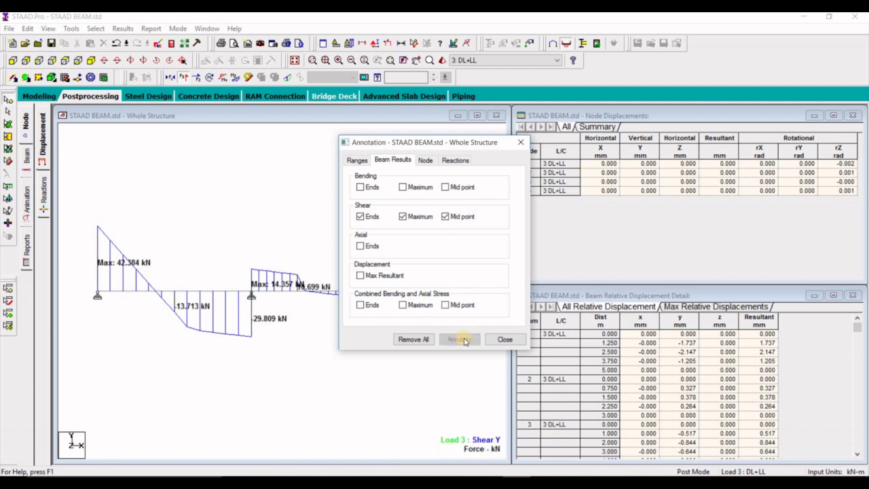
{"action": "left_click", "coordinate": [505, 340]}
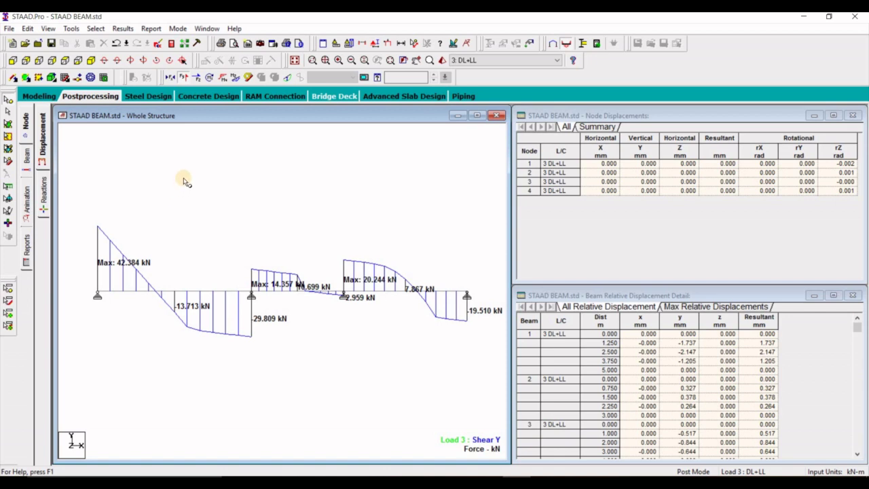
- Replace the Shear Y diagram with the Load 3 Bending Z moment diagram
{"action": "left_click", "coordinate": [185, 78]}
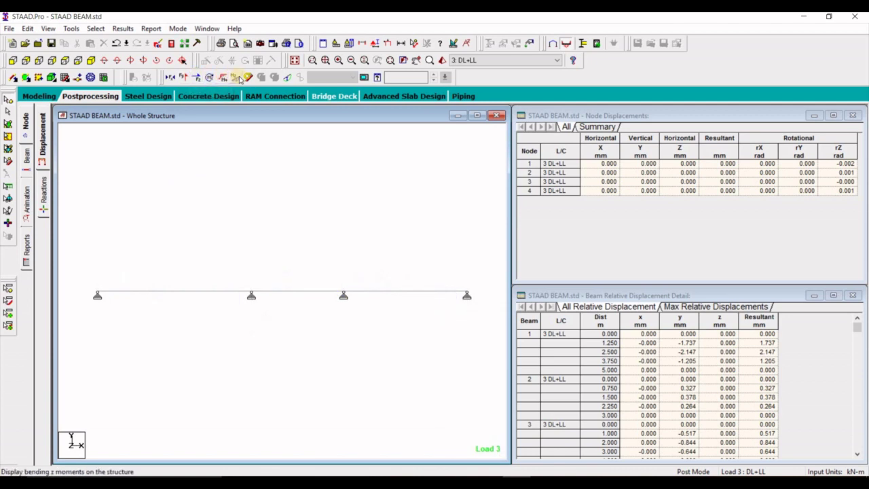
{"action": "left_click", "coordinate": [239, 78]}
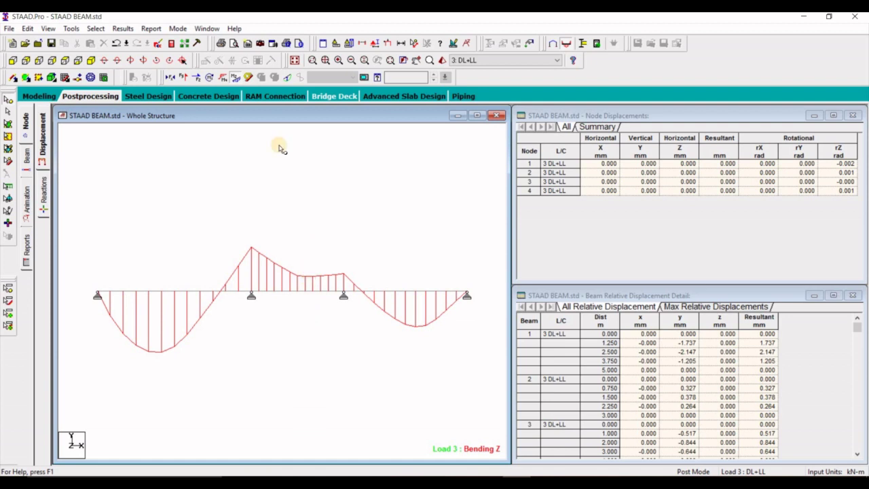
{"action": "left_click", "coordinate": [122, 29]}
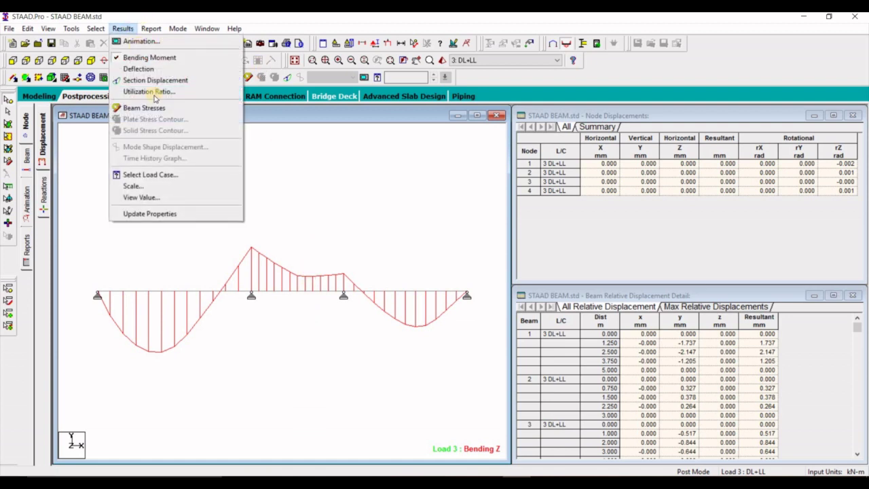
- Tick bending Ends, Maximum and Mid point labels and annotate, dismissing the shear warning
{"action": "left_click", "coordinate": [157, 197]}
{"action": "left_click", "coordinate": [398, 161]}
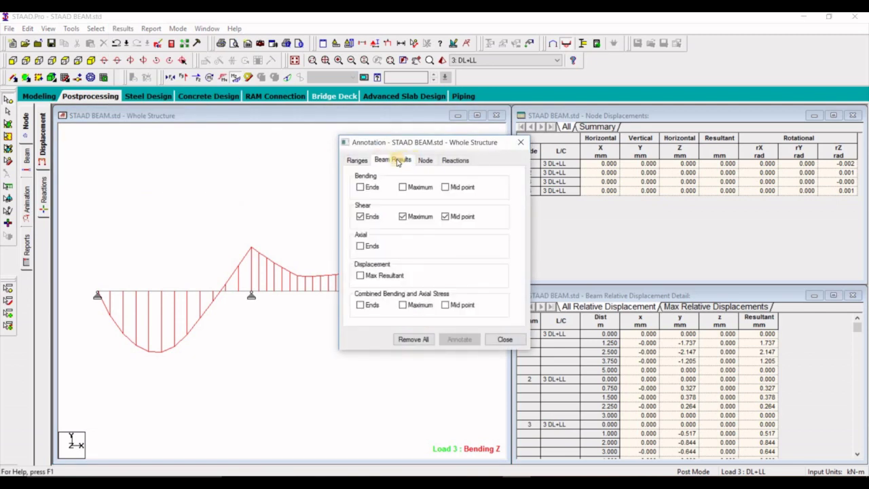
{"action": "left_click", "coordinate": [362, 188]}
{"action": "left_click", "coordinate": [429, 189]}
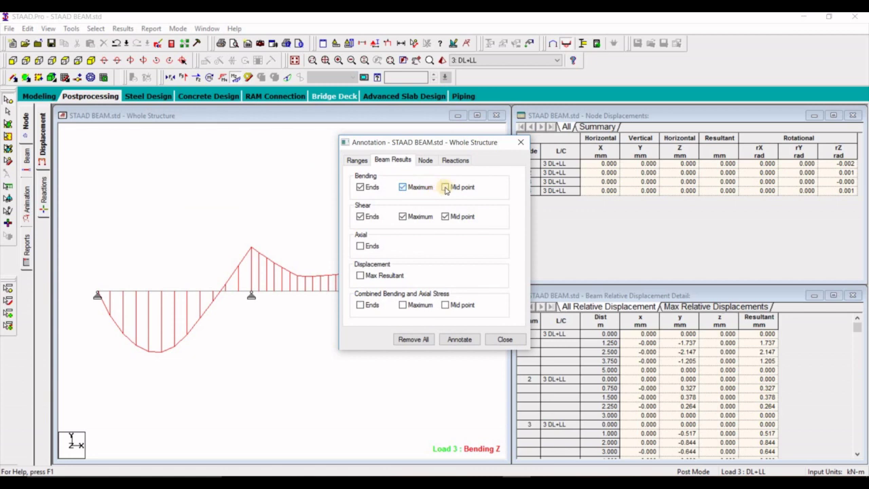
{"action": "left_click", "coordinate": [445, 188]}
{"action": "left_click", "coordinate": [361, 188]}
{"action": "left_click", "coordinate": [464, 339]}
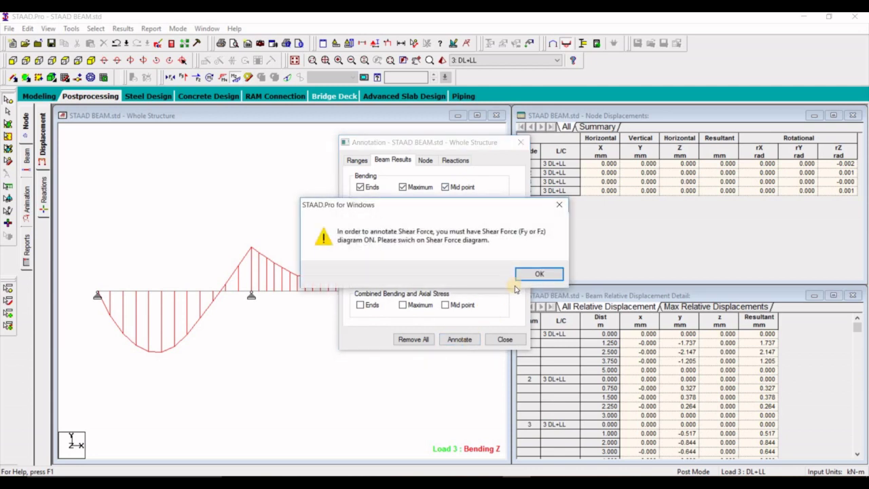
{"action": "left_click", "coordinate": [559, 204]}
{"action": "key", "text": "Return"}
- Untick the shear Ends, Maximum and Mid point labels and reapply the annotation
{"action": "left_click", "coordinate": [360, 217]}
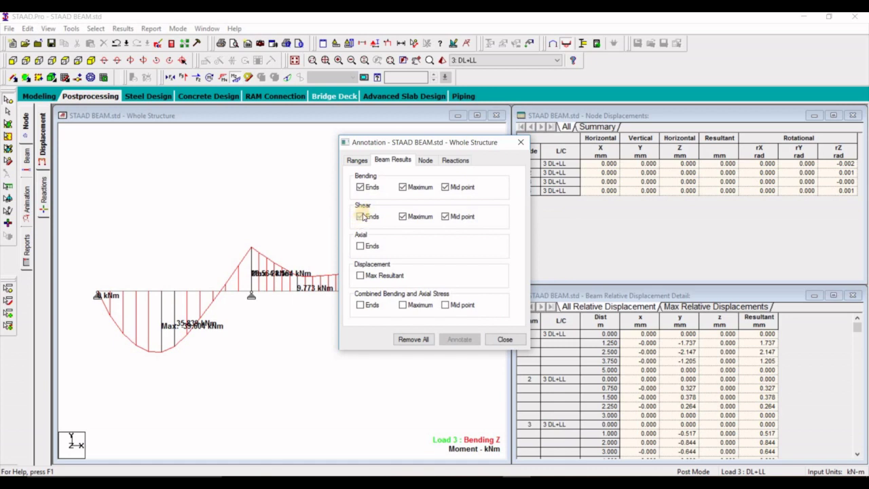
{"action": "left_click", "coordinate": [409, 219]}
{"action": "left_click", "coordinate": [447, 218]}
{"action": "left_click", "coordinate": [460, 339]}
- Drop end and mid-point moment labels, leaving maxima -39.604, 28.564 and -23.204 kNm
{"action": "left_click", "coordinate": [360, 189]}
{"action": "left_click", "coordinate": [460, 339]}
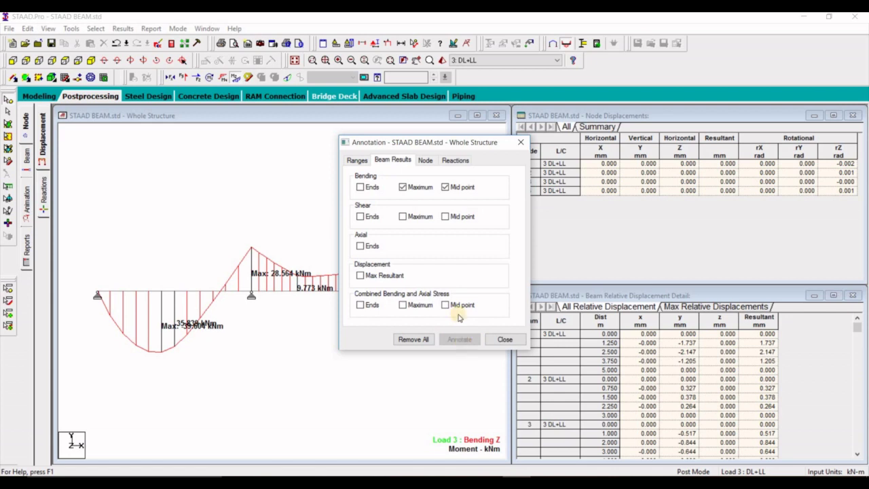
{"action": "left_click", "coordinate": [446, 187]}
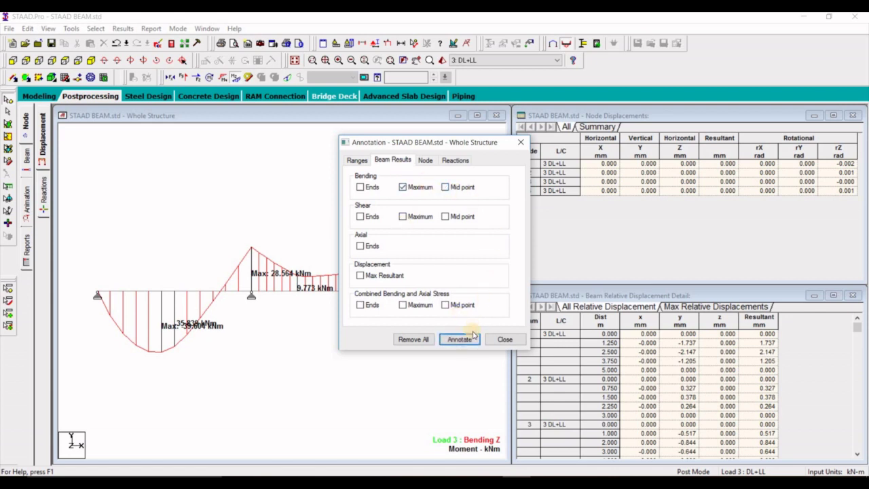
{"action": "left_click", "coordinate": [468, 339]}
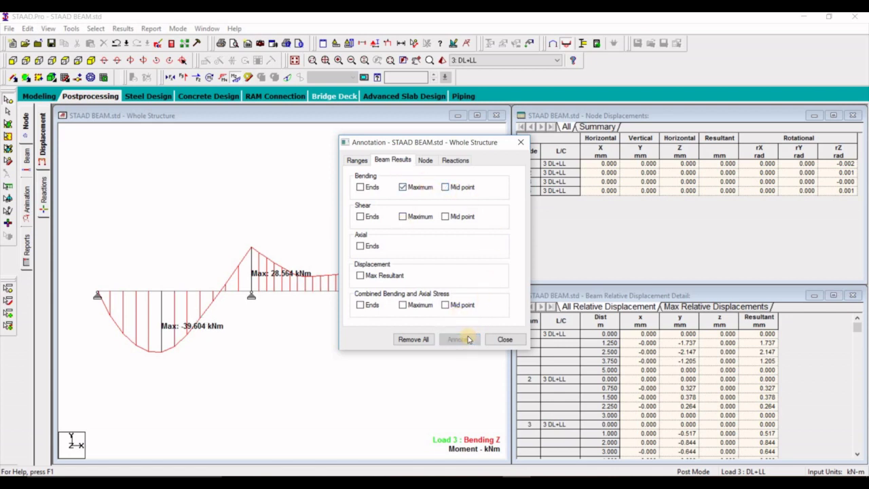
{"action": "left_click", "coordinate": [505, 339]}
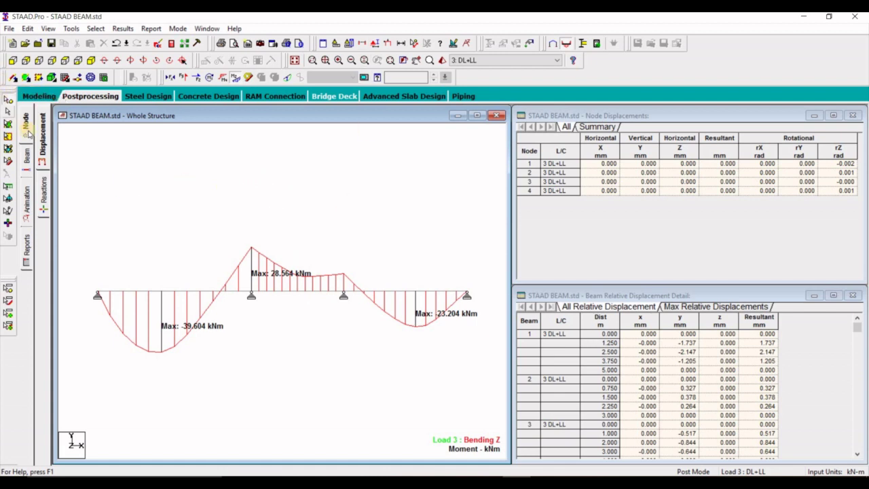
- Show Load 3 support reactions of 42.384, 44.166, 23.203 and 19.510 kN, with the statics check
{"action": "left_click", "coordinate": [44, 198]}
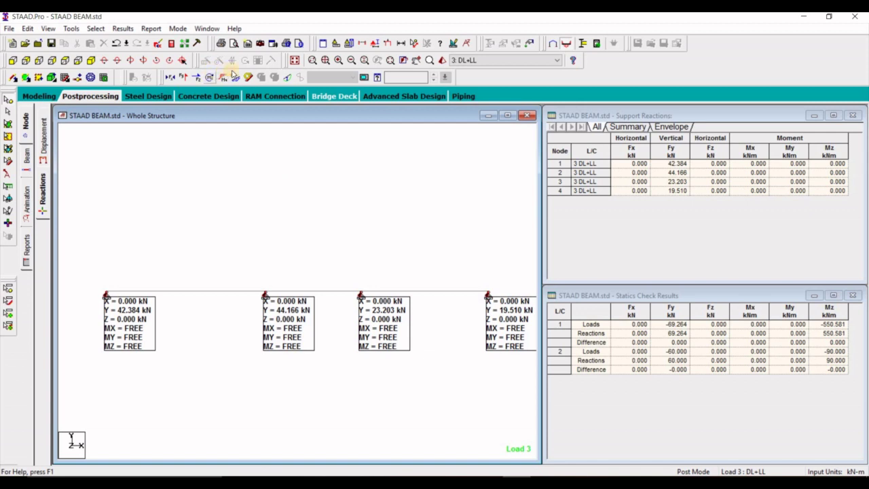
{"action": "left_click", "coordinate": [234, 78]}
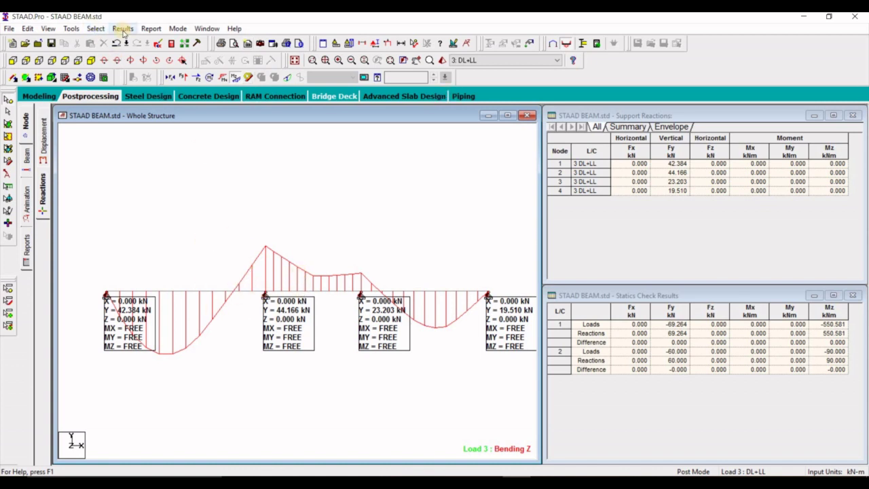
{"action": "left_click", "coordinate": [122, 29]}
{"action": "left_click", "coordinate": [314, 226]}
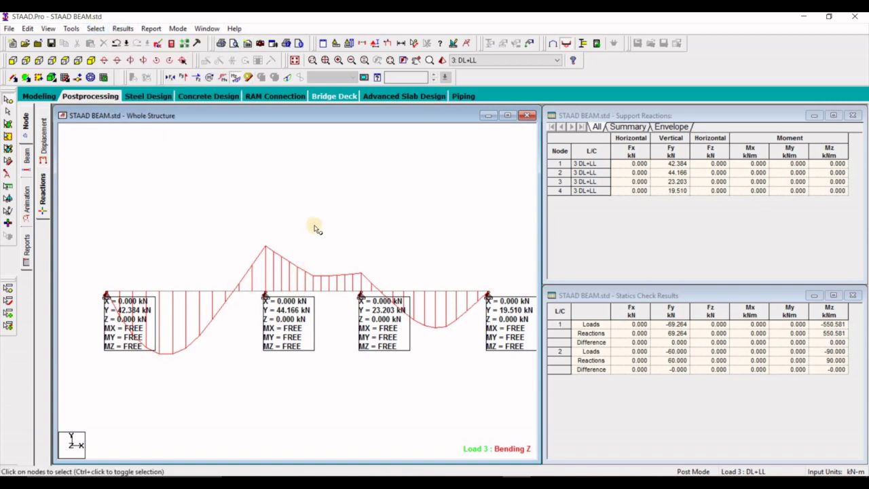
{"action": "left_click", "coordinate": [237, 78]}
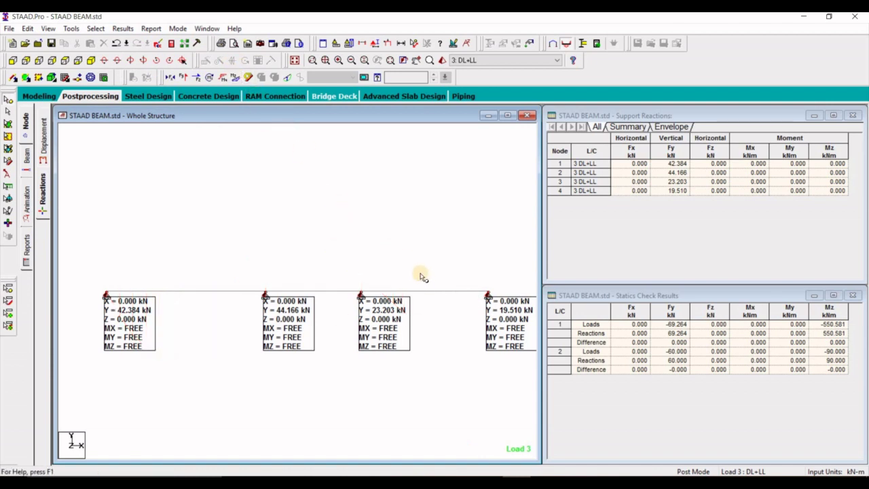